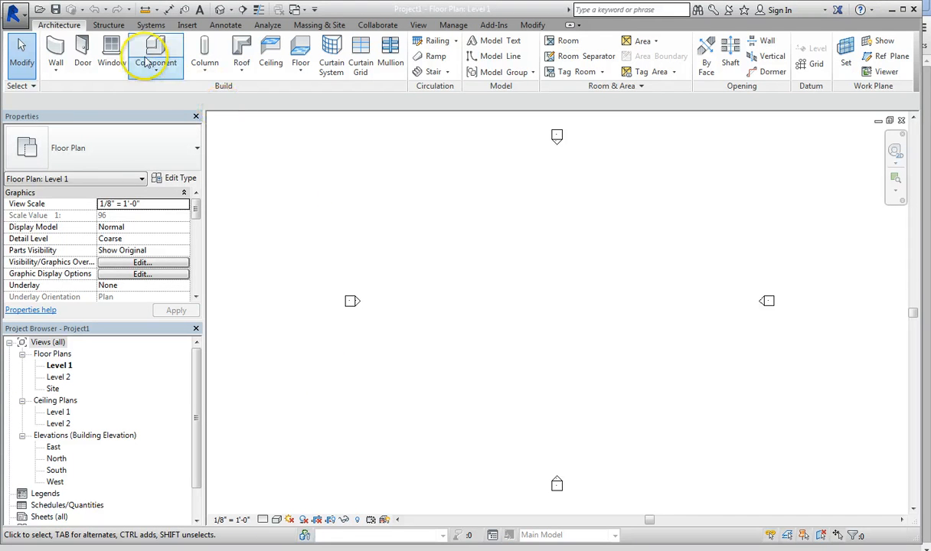
# Step: Create a sketched property line on Level 1 as a closed square with 125' sides
pyautogui.click(329, 26)
pyautogui.click(574, 52)
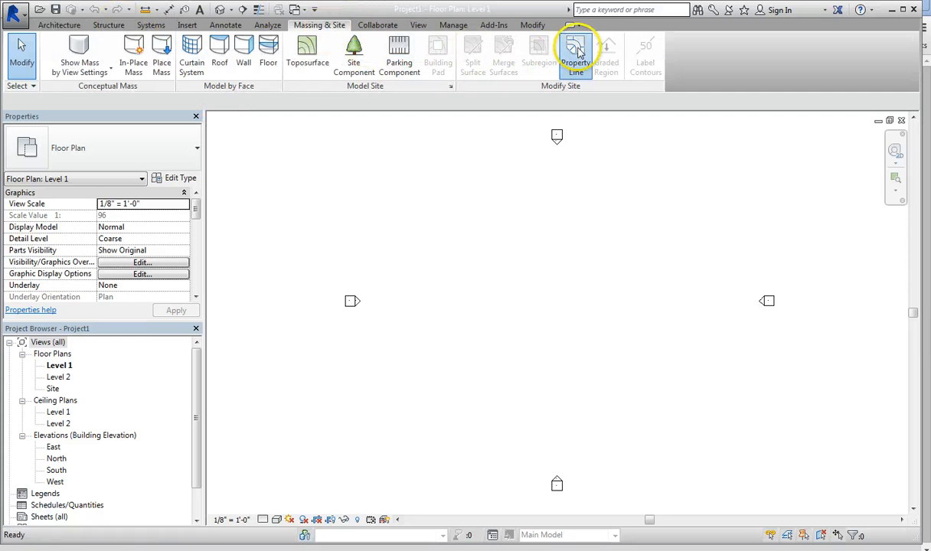
pyautogui.click(421, 291)
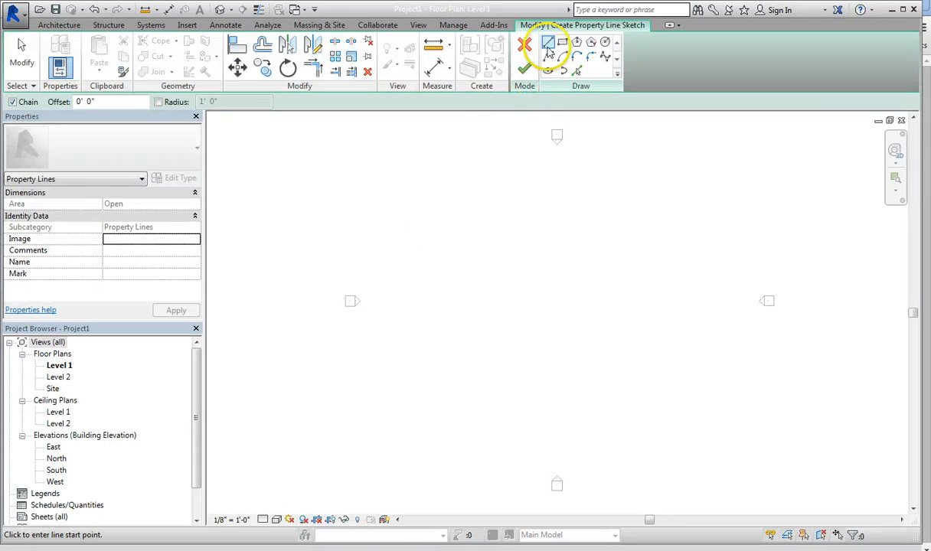
pyautogui.click(395, 210)
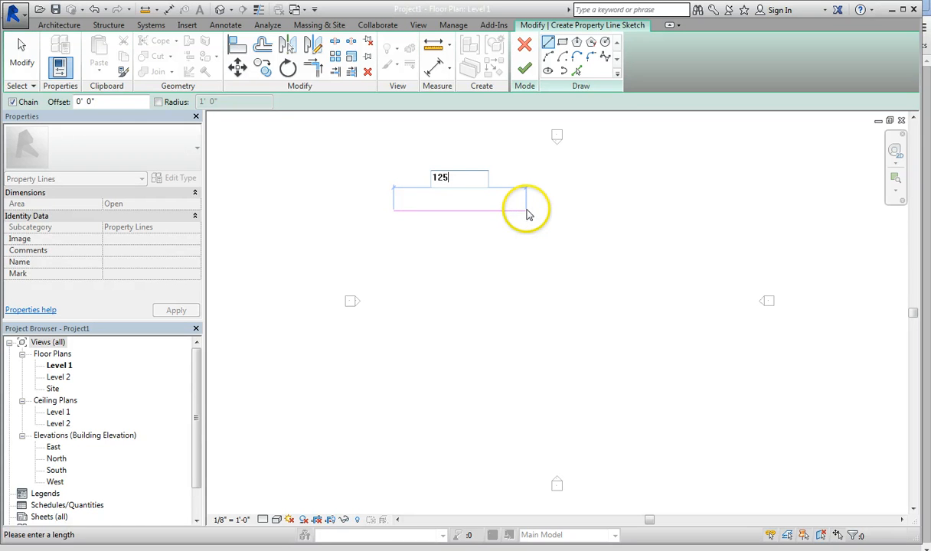
pyautogui.write('125')
pyautogui.press('Return')
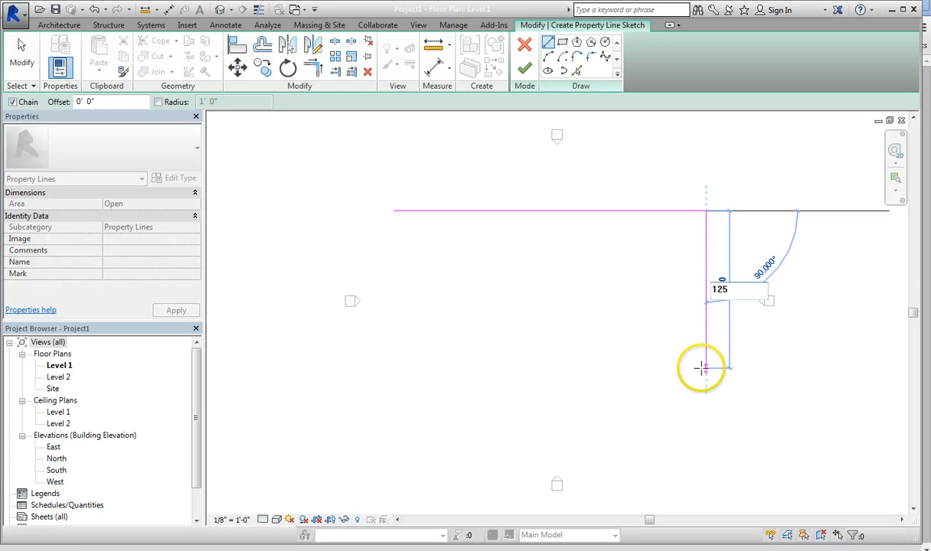
pyautogui.press('Return')
pyautogui.scroll(-3, 553, 436)
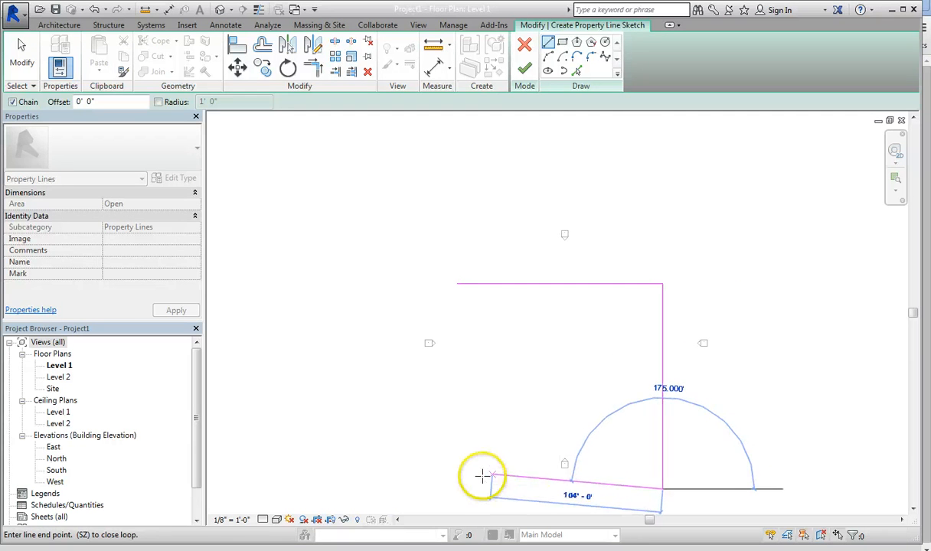
pyautogui.click(457, 489)
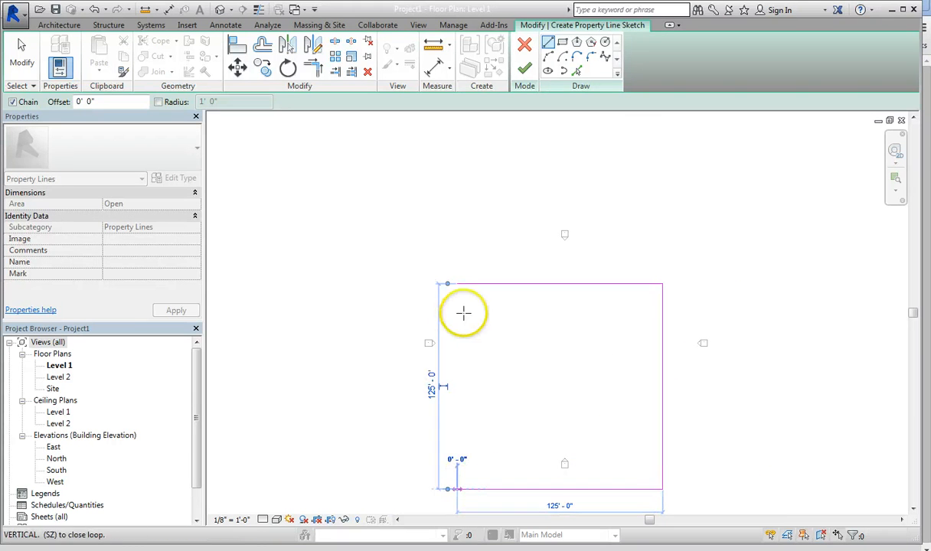
pyautogui.click(457, 284)
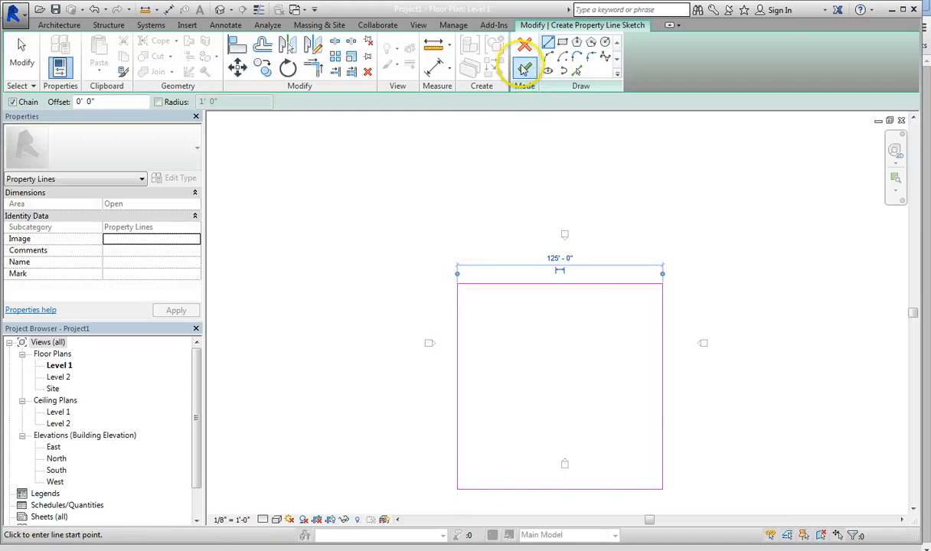
pyautogui.click(526, 68)
# Step: Open the Site floor plan and discard the empty toposurface started on Level 1
pyautogui.click(306, 25)
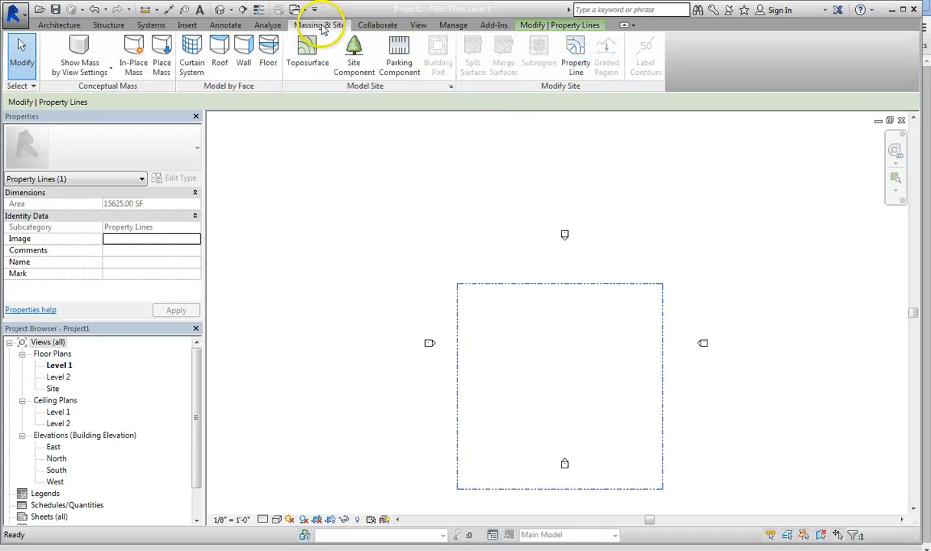
pyautogui.click(307, 50)
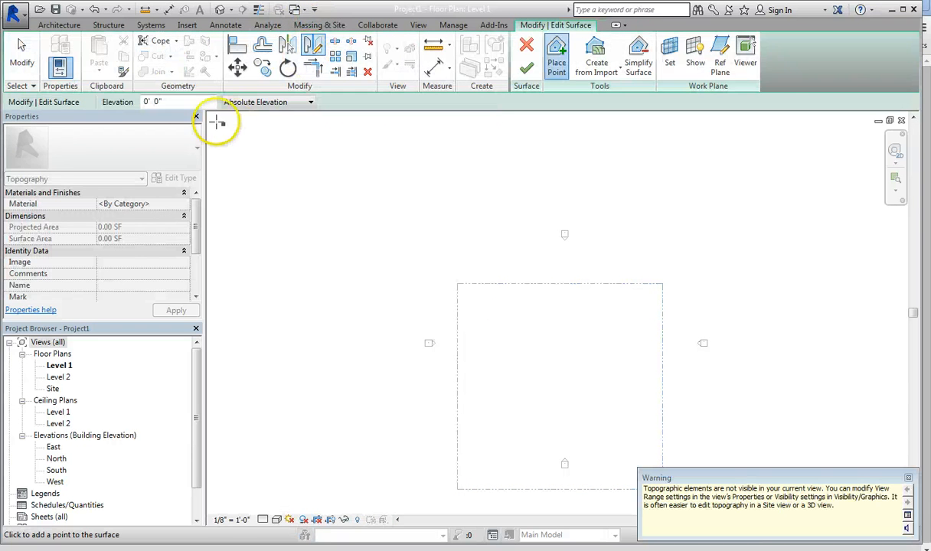
pyautogui.doubleClick(52, 392)
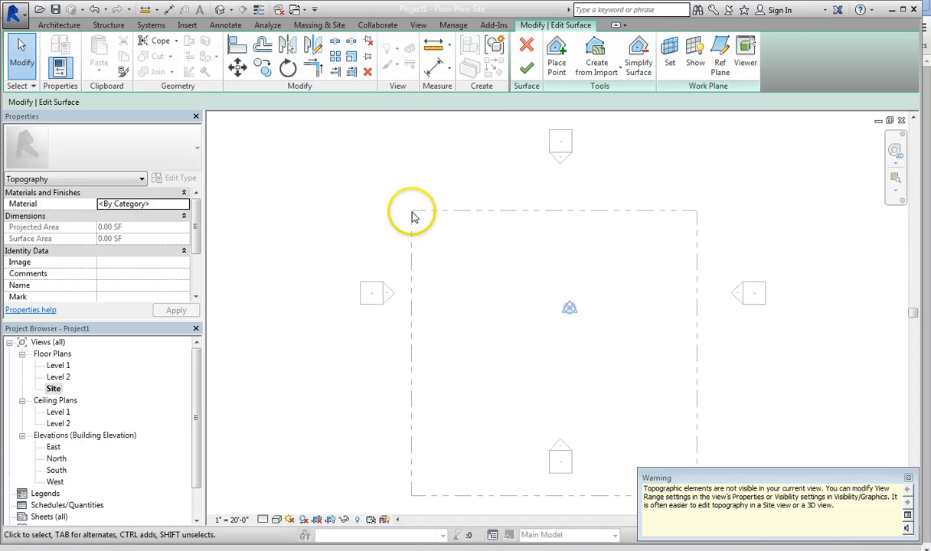
pyautogui.click(526, 45)
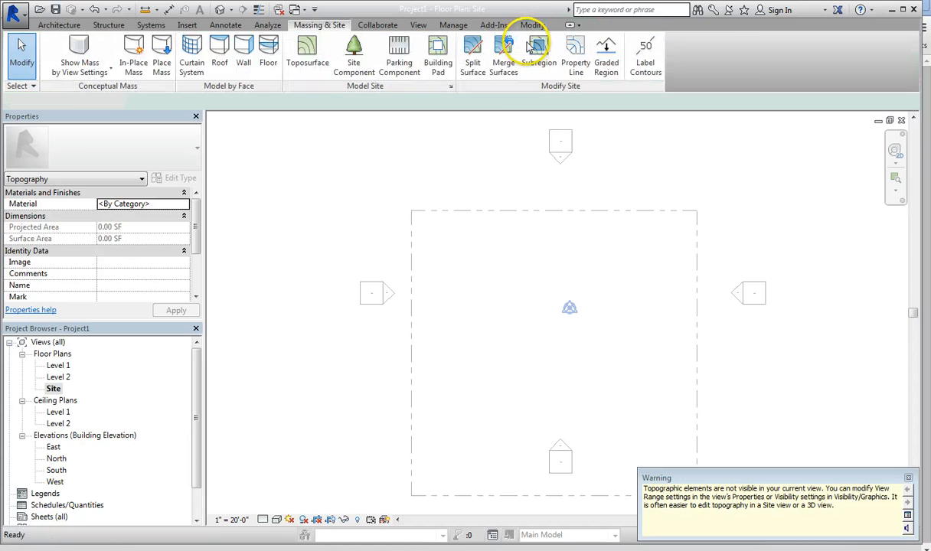
# Step: Create a toposurface with points at 0' 0" absolute elevation on the four corners of the property line
pyautogui.click(320, 49)
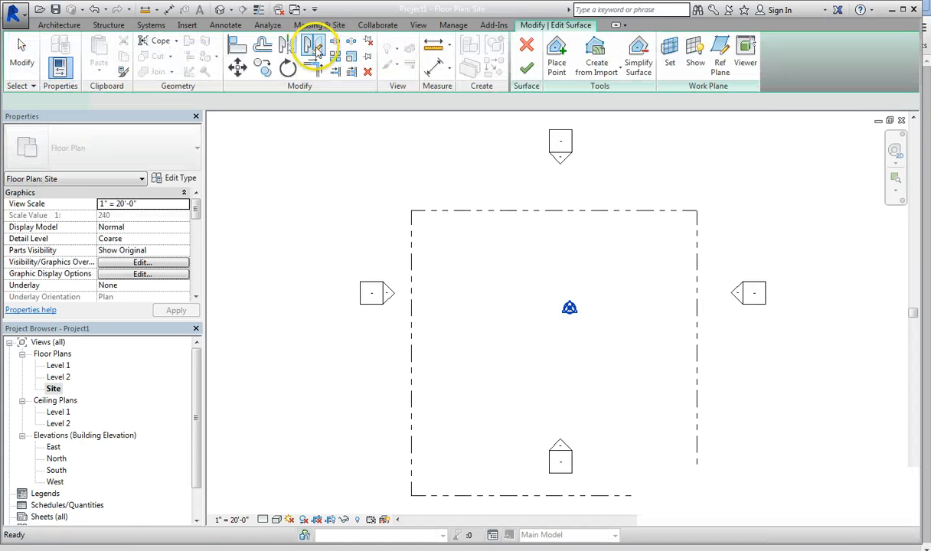
pyautogui.click(412, 210)
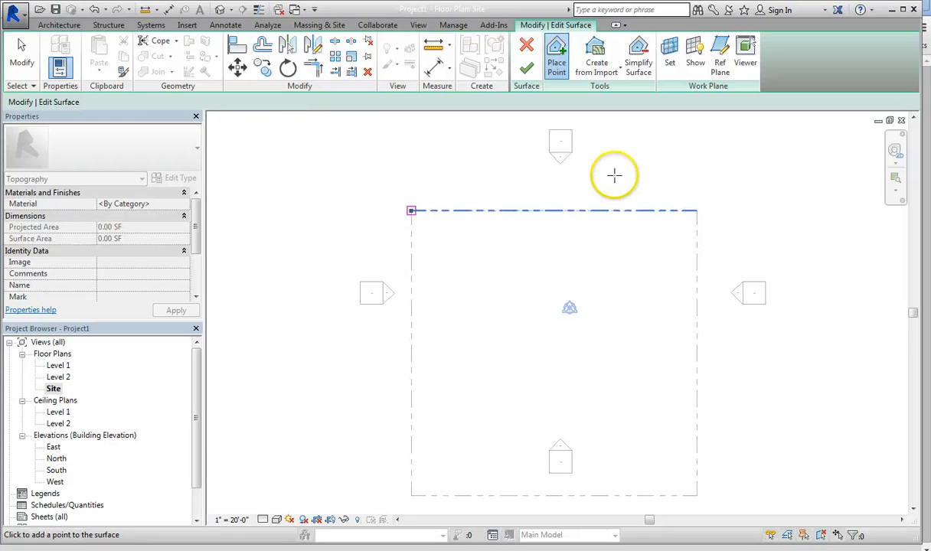
pyautogui.click(696, 211)
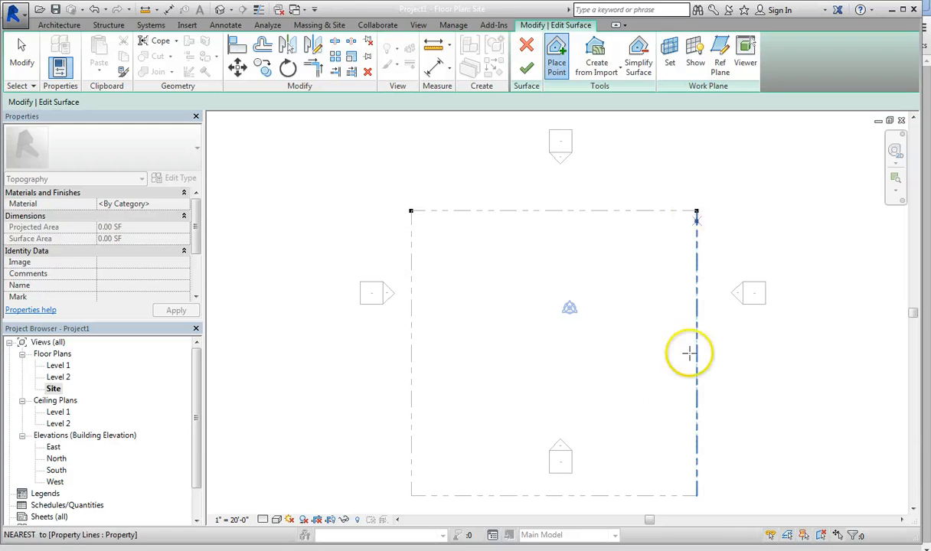
pyautogui.click(696, 495)
pyautogui.click(412, 495)
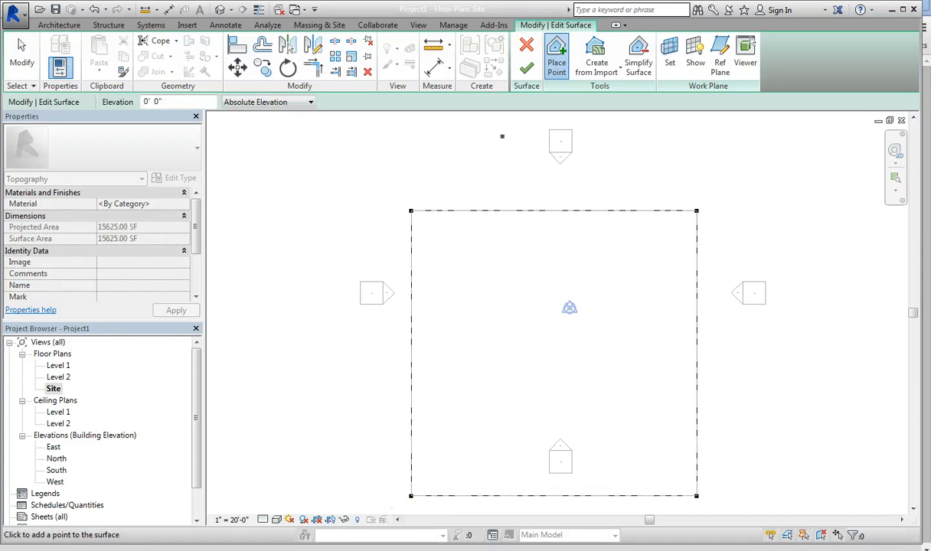
pyautogui.click(526, 72)
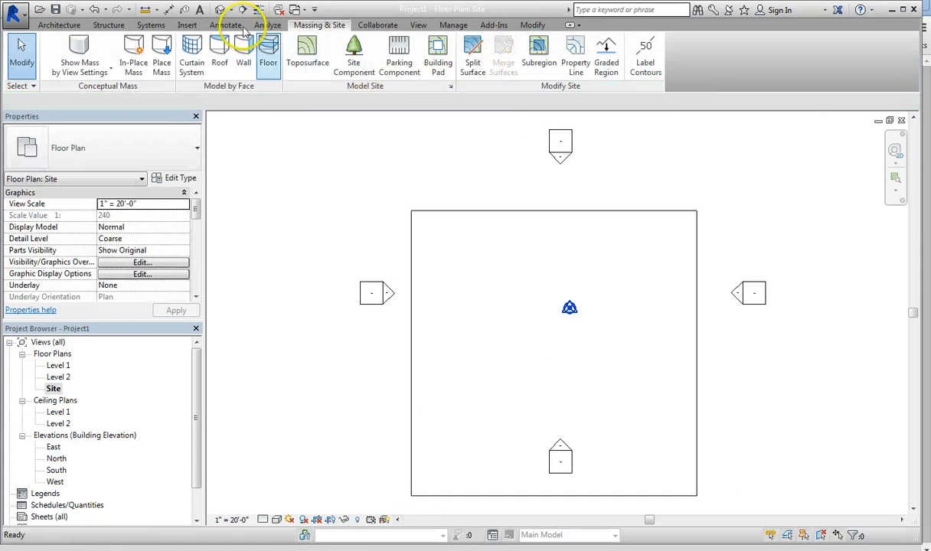
# Step: On the Level 1 floor plan, create an L-shaped 6" Foundation Slab about 64' by 52', with a 20' by 24' notch at its upper-right corner
pyautogui.click(108, 25)
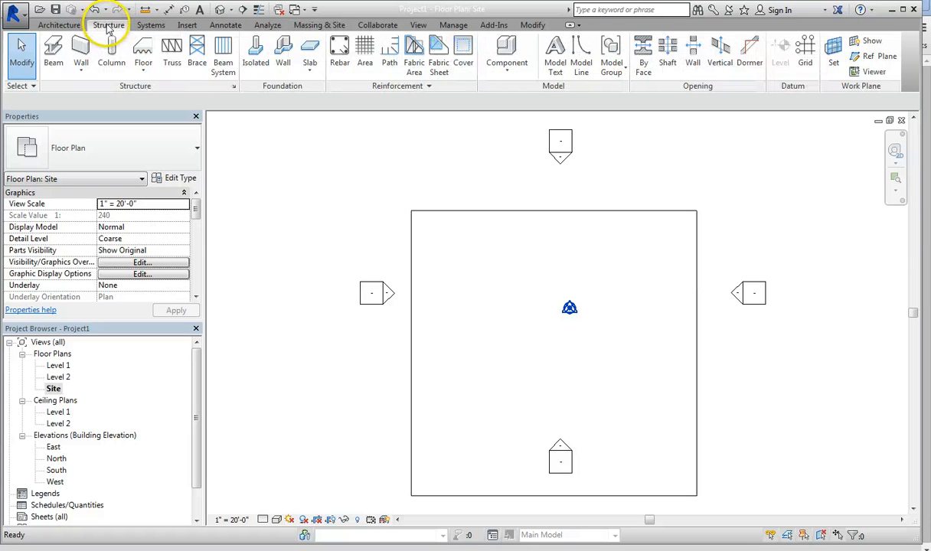
pyautogui.click(310, 52)
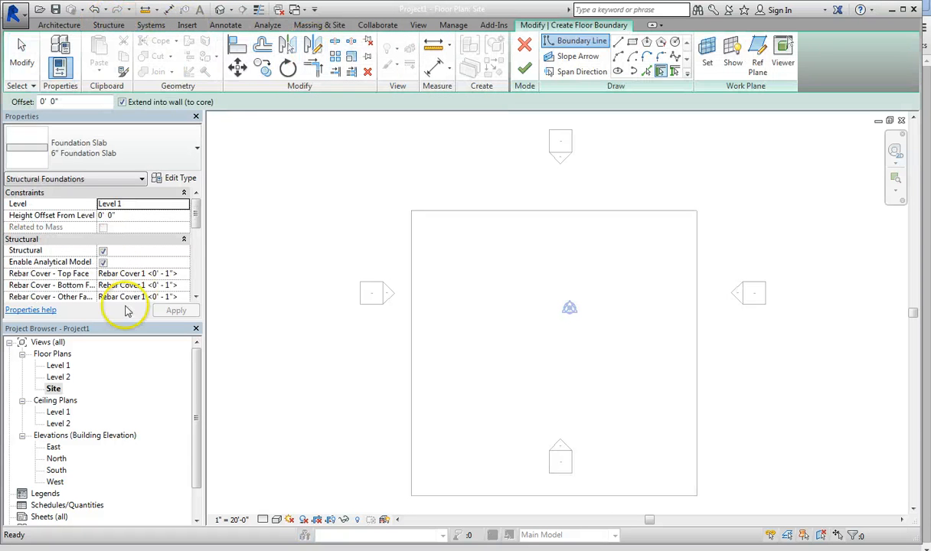
pyautogui.doubleClick(58, 366)
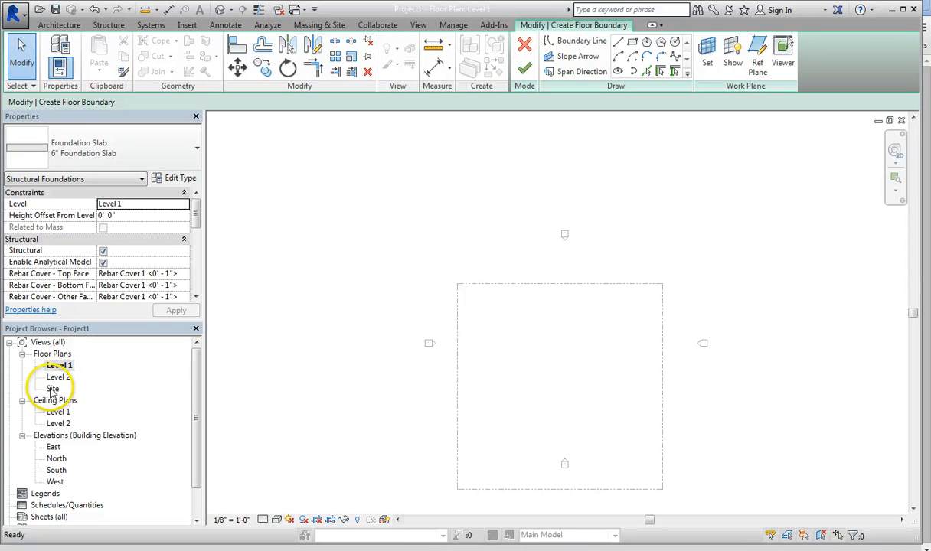
pyautogui.click(52, 390)
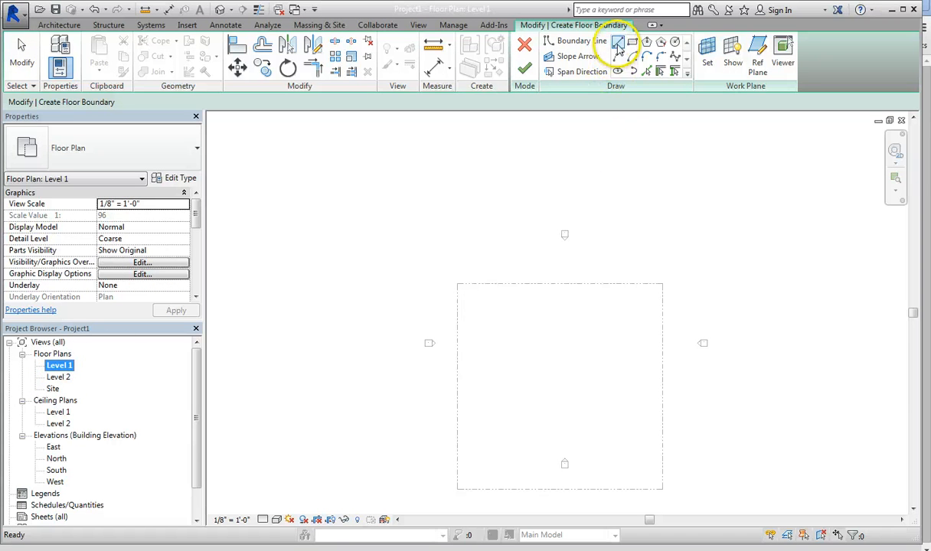
pyautogui.click(618, 43)
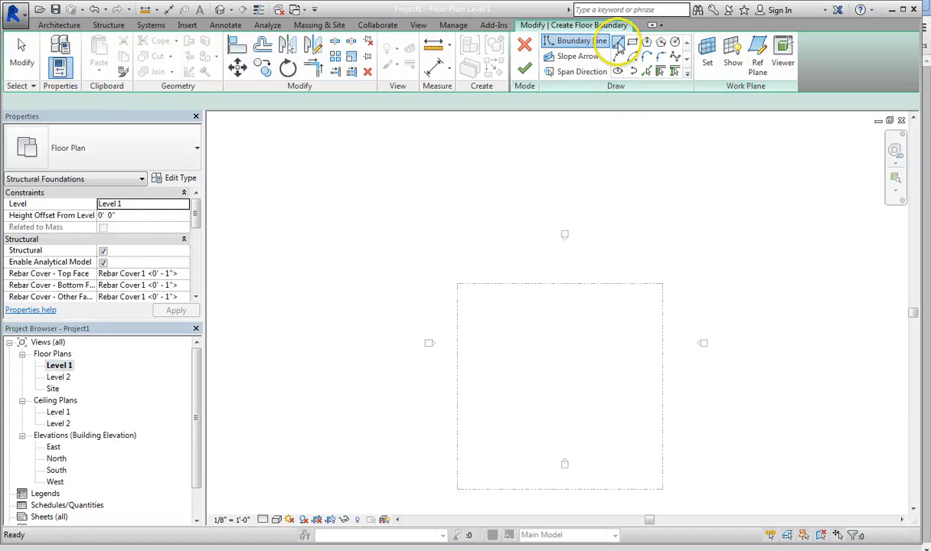
pyautogui.click(492, 318)
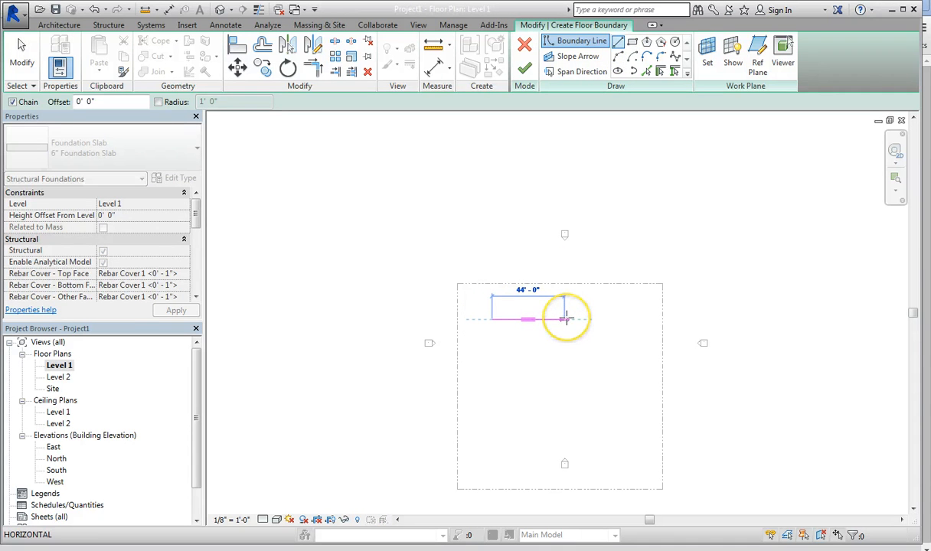
pyautogui.click(565, 319)
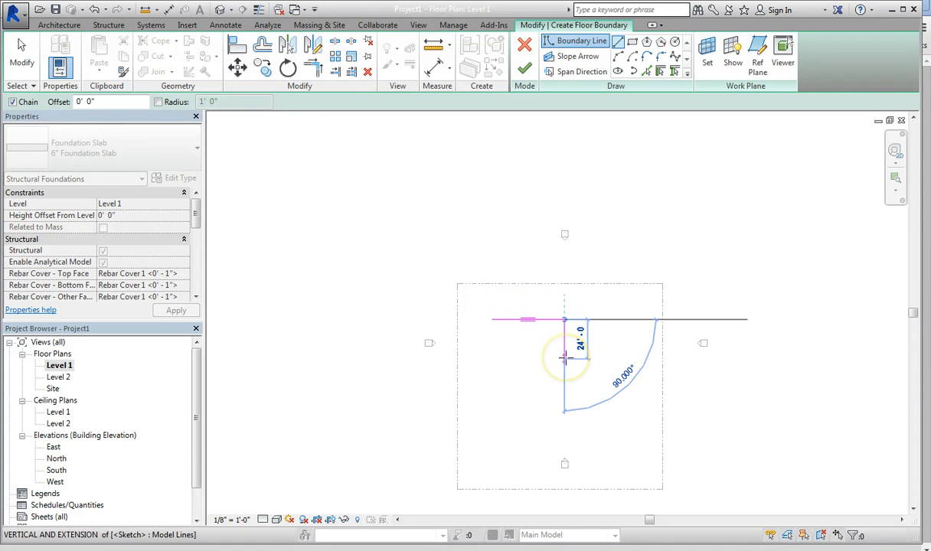
pyautogui.click(565, 358)
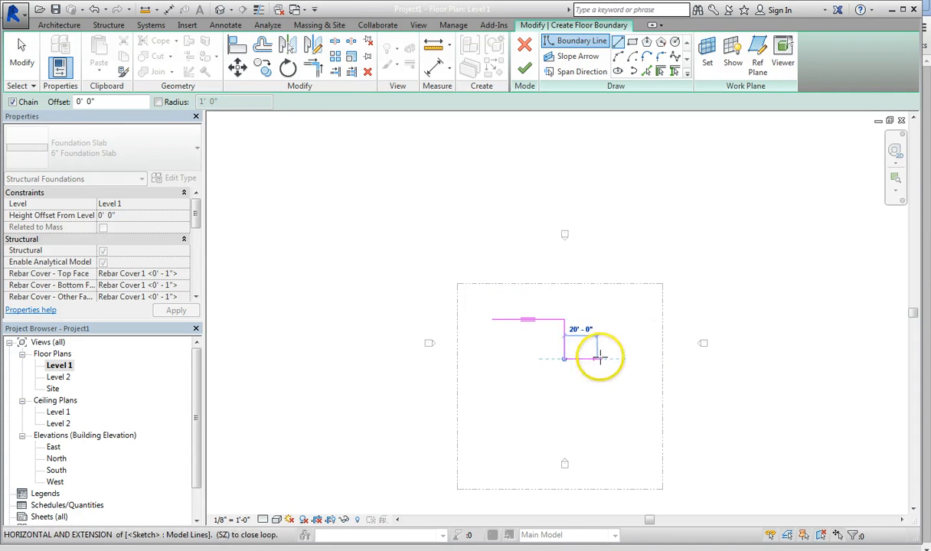
pyautogui.click(600, 358)
pyautogui.click(598, 405)
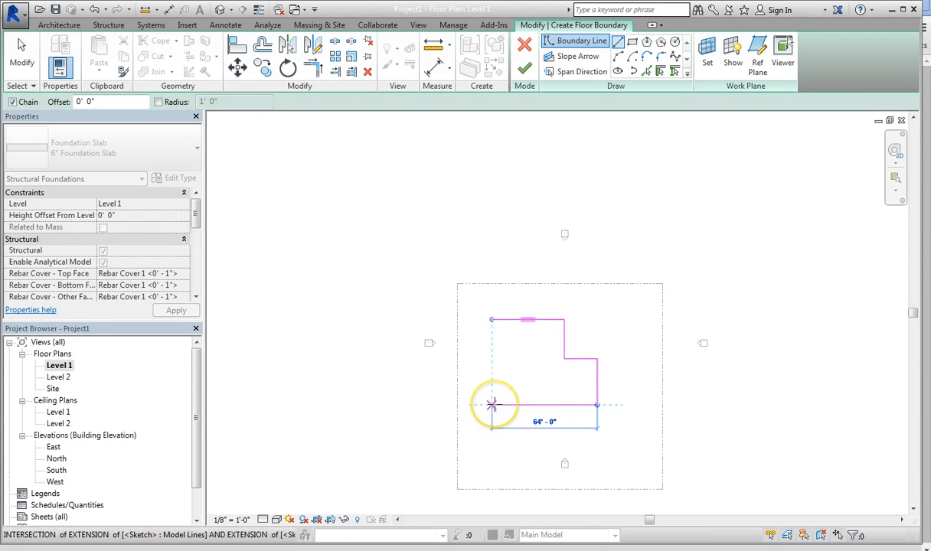
pyautogui.click(491, 405)
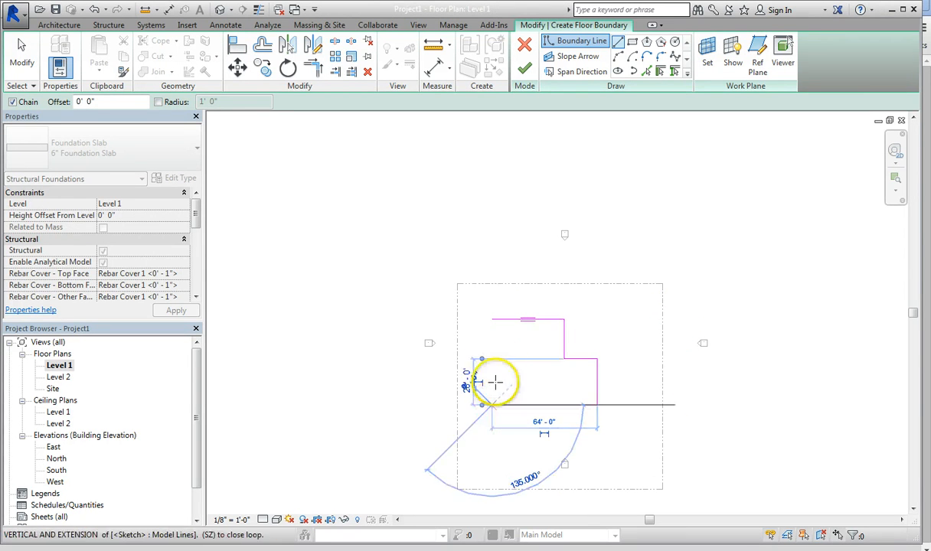
pyautogui.click(491, 320)
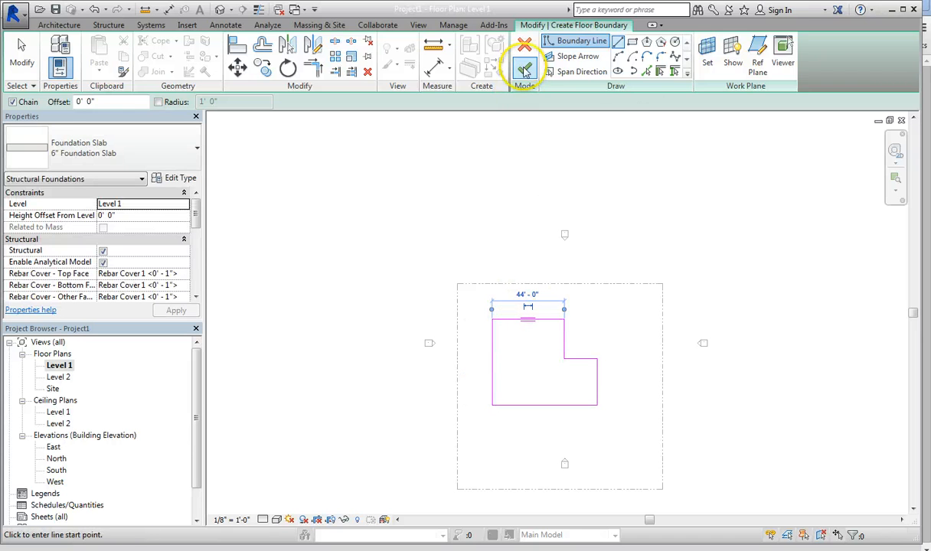
pyautogui.click(525, 71)
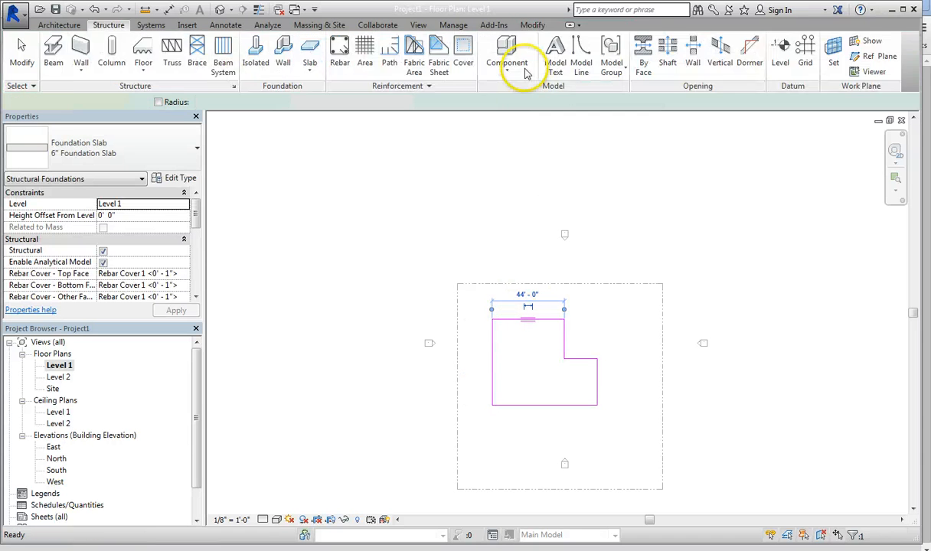
pyautogui.click(110, 25)
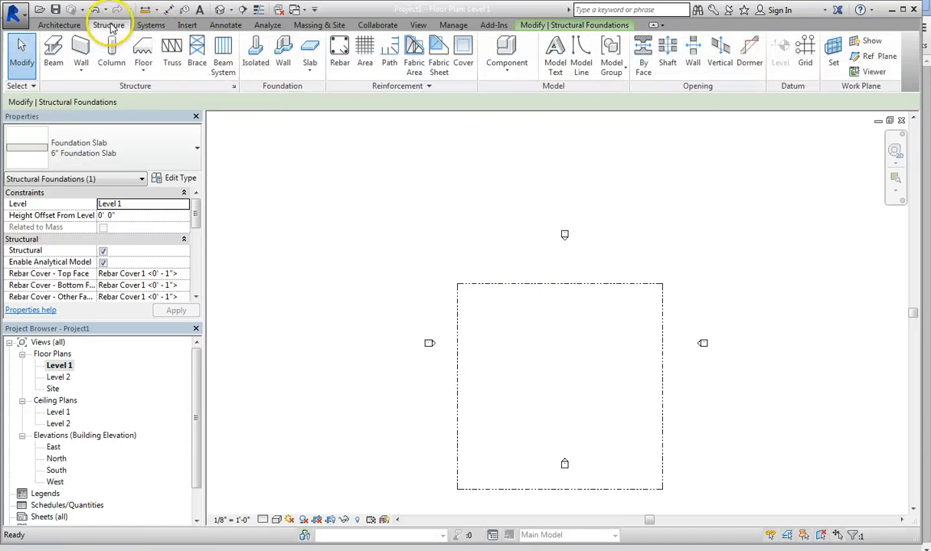
pyautogui.click(311, 71)
pyautogui.click(311, 117)
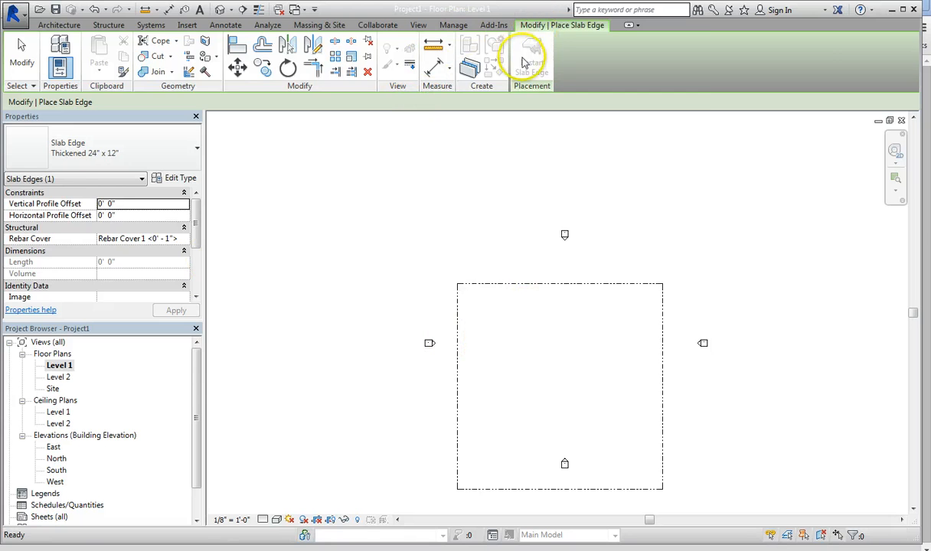
pyautogui.press('Escape')
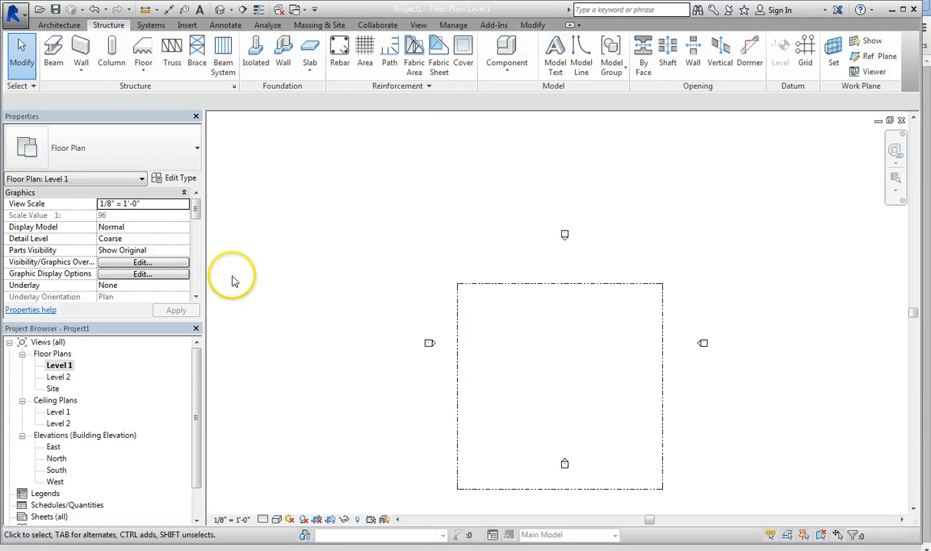
# Step: Set the view depth offset in the Level 1 floor plan's view range to -5'
pyautogui.moveTo(197, 216); pyautogui.dragTo(195, 276)
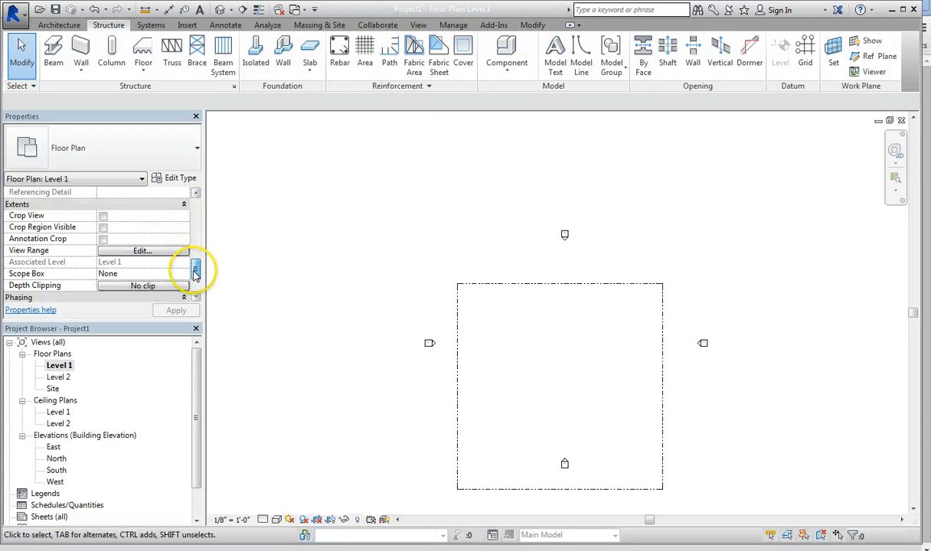
pyautogui.click(141, 252)
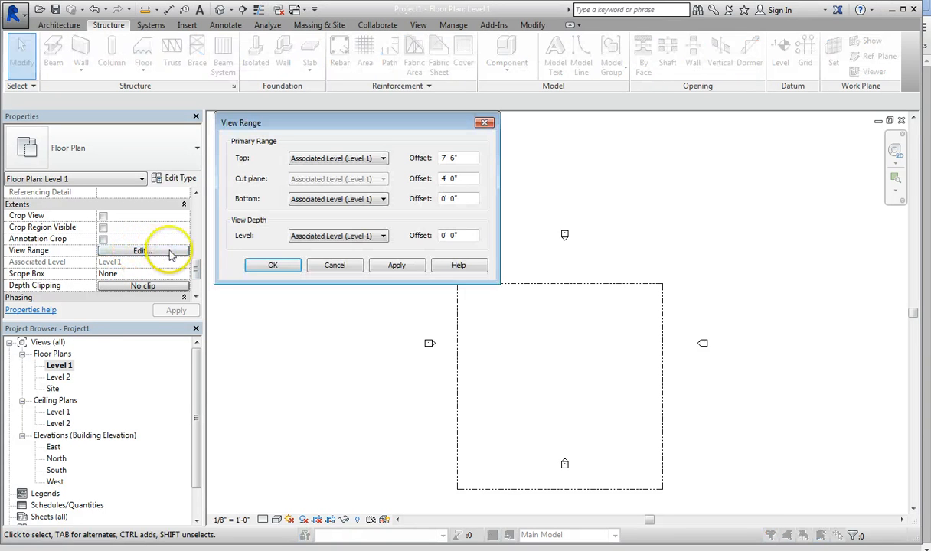
pyautogui.moveTo(467, 235); pyautogui.dragTo(444, 235)
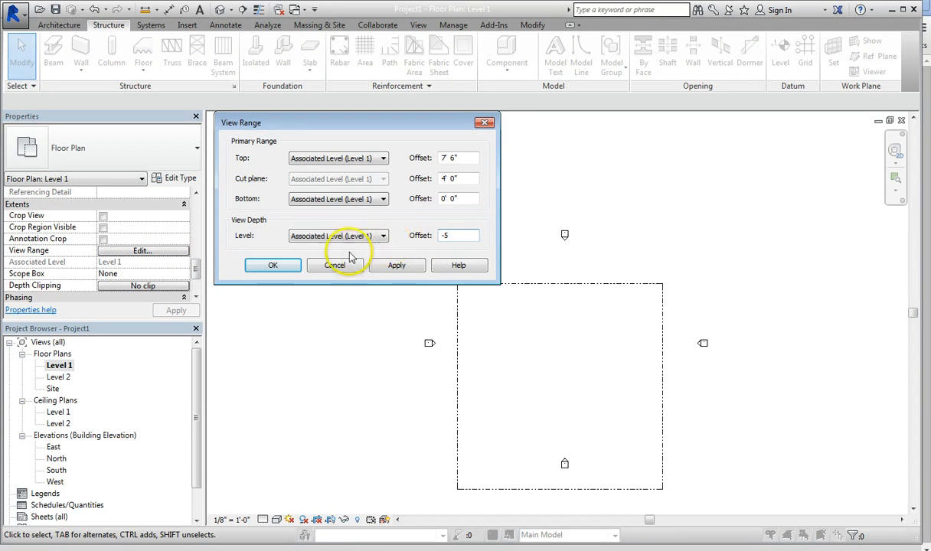
pyautogui.write('-5')
pyautogui.click(395, 265)
pyautogui.click(272, 265)
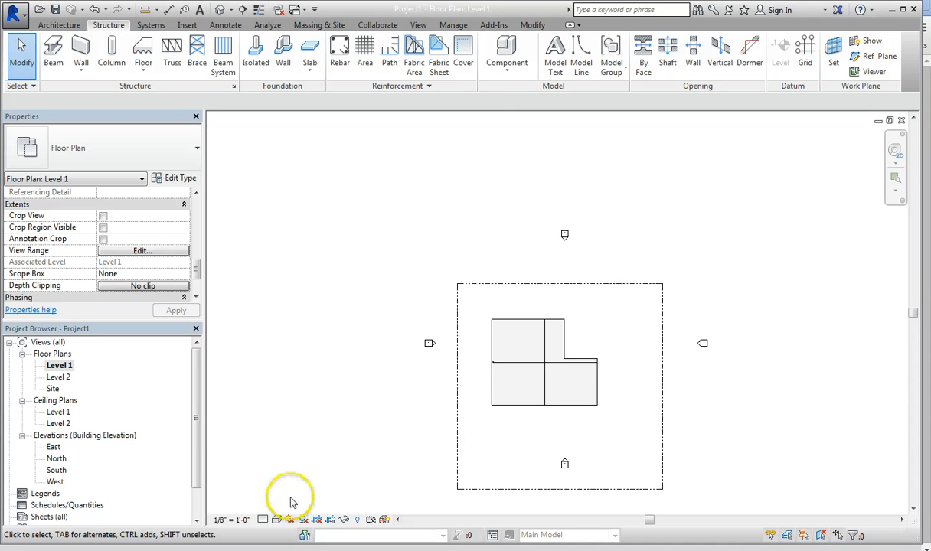
# Step: Display the Level 1 floor plan in the Shaded visual style
pyautogui.click(278, 521)
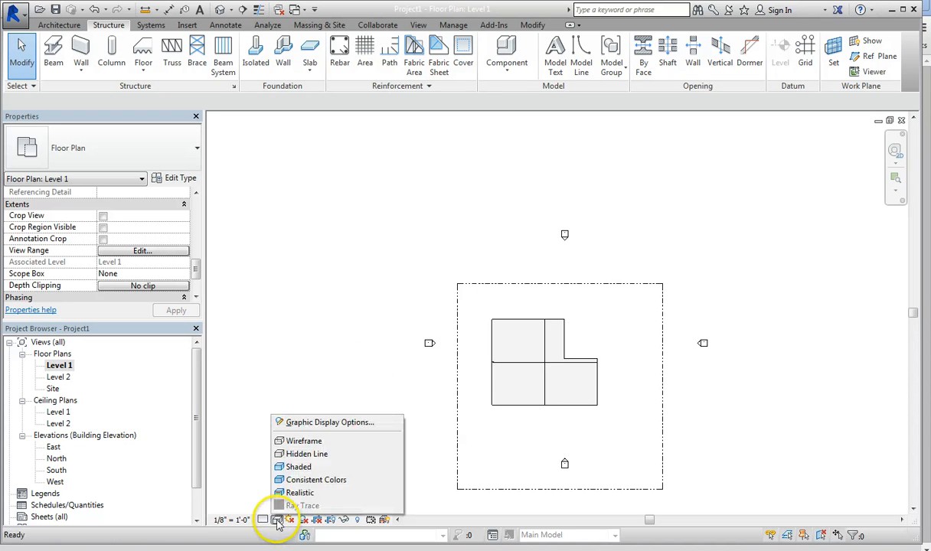
pyautogui.click(280, 465)
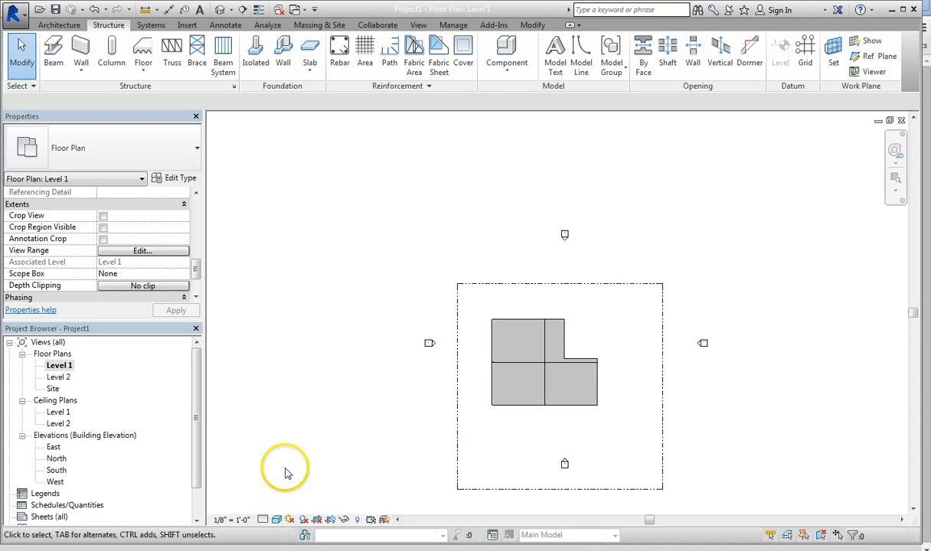
pyautogui.click(150, 25)
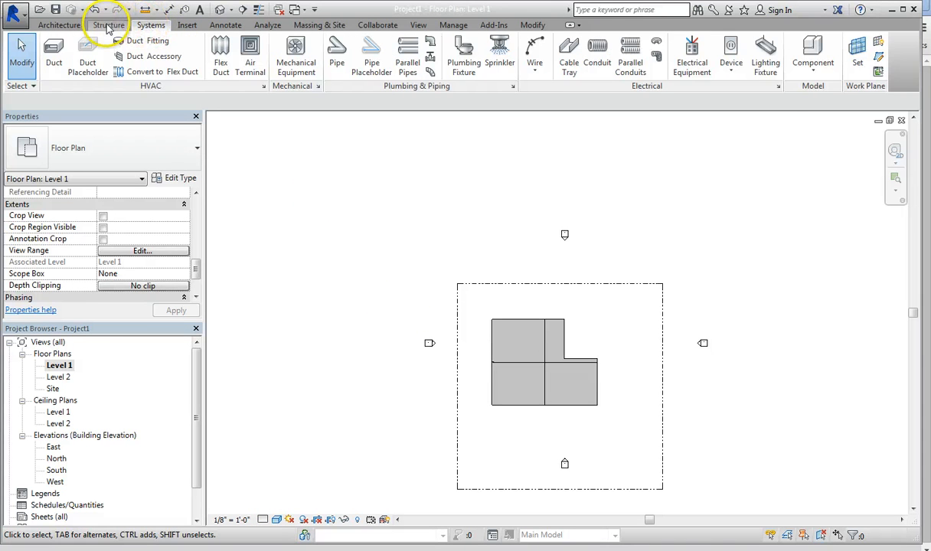
# Step: Add Thickened 24" x 12" slab edges along all six sides of the L-shaped foundation slab
pyautogui.click(108, 25)
pyautogui.click(311, 74)
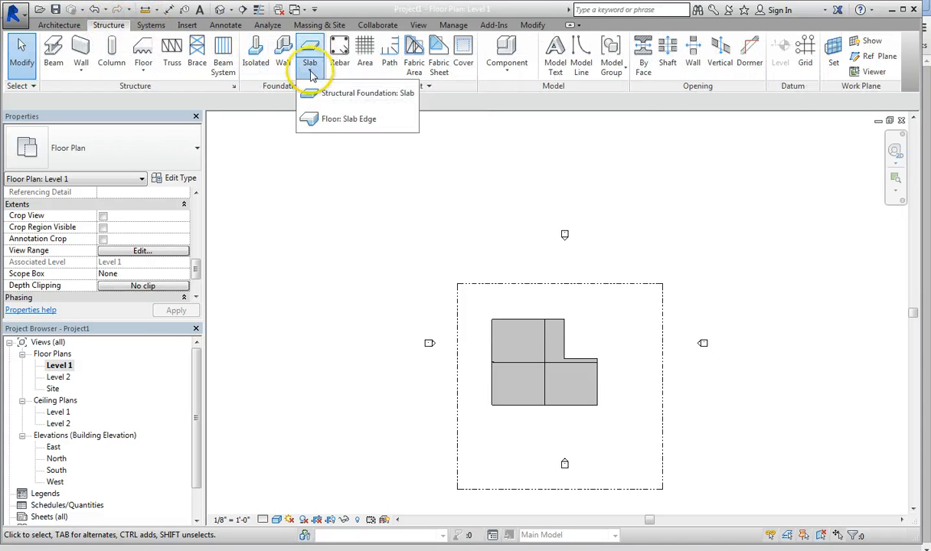
pyautogui.click(310, 120)
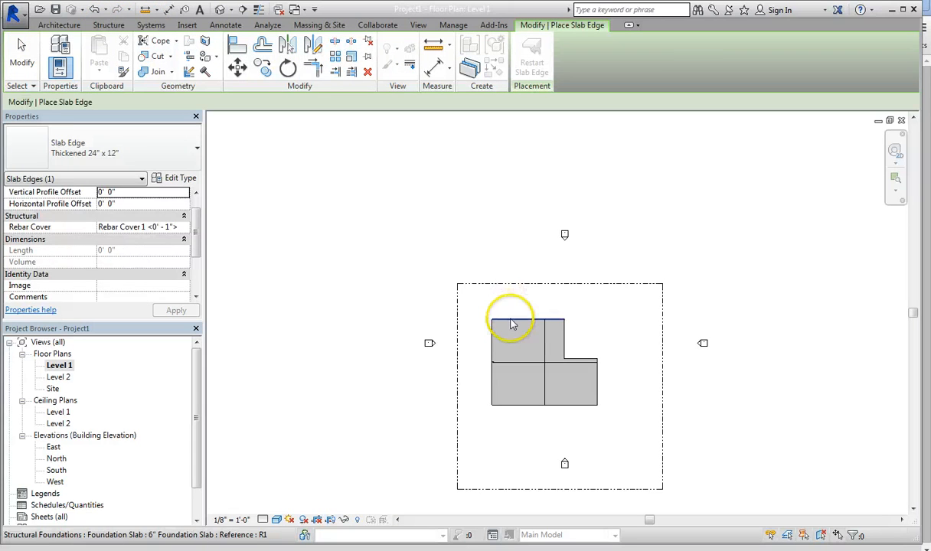
pyautogui.click(513, 325)
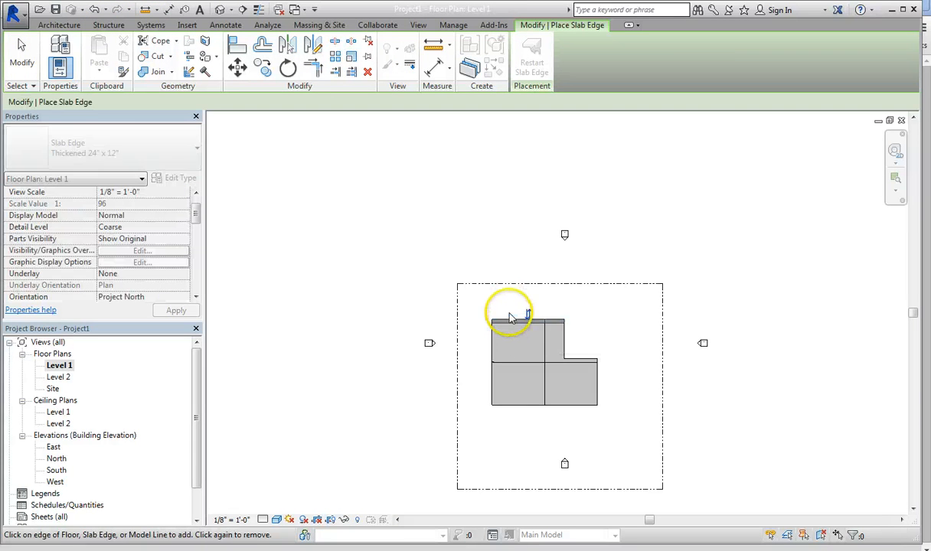
pyautogui.click(564, 344)
pyautogui.click(578, 359)
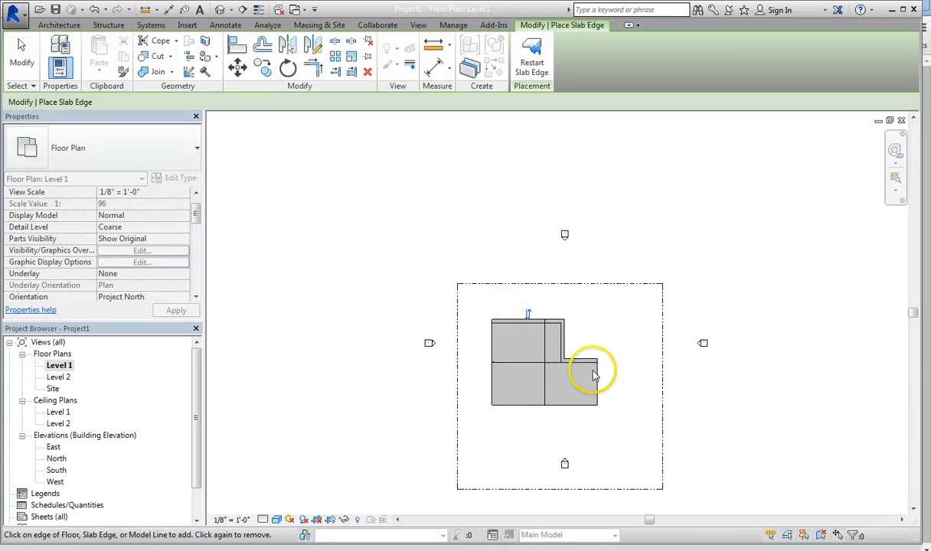
pyautogui.click(597, 380)
pyautogui.click(576, 406)
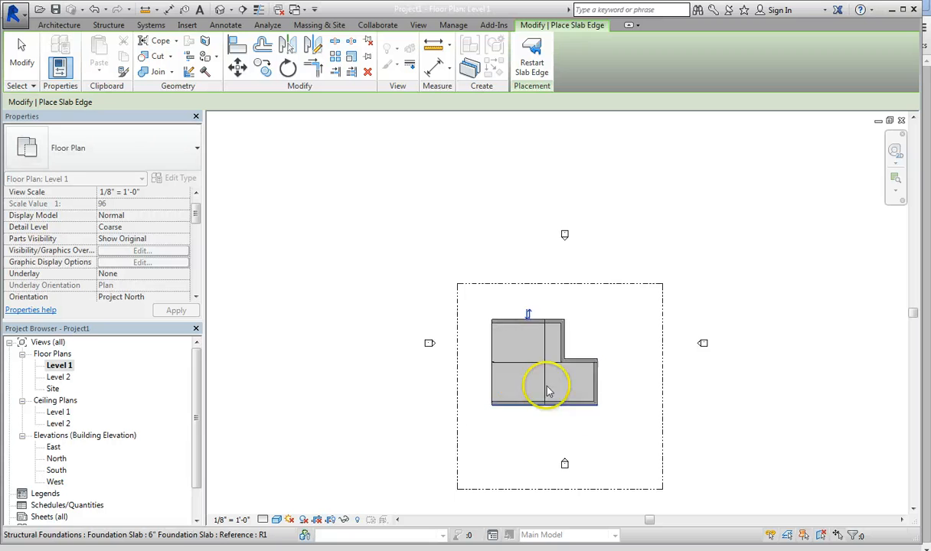
pyautogui.click(492, 375)
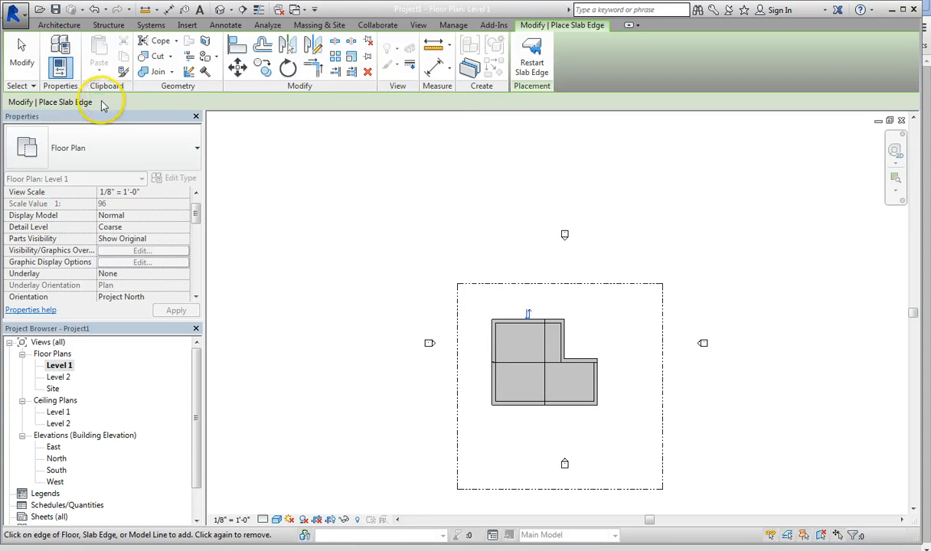
# Step: Start a Generic - 8" basic wall on Level 1 with an unconnected top constraint and a height of 12' 0"
pyautogui.click(69, 25)
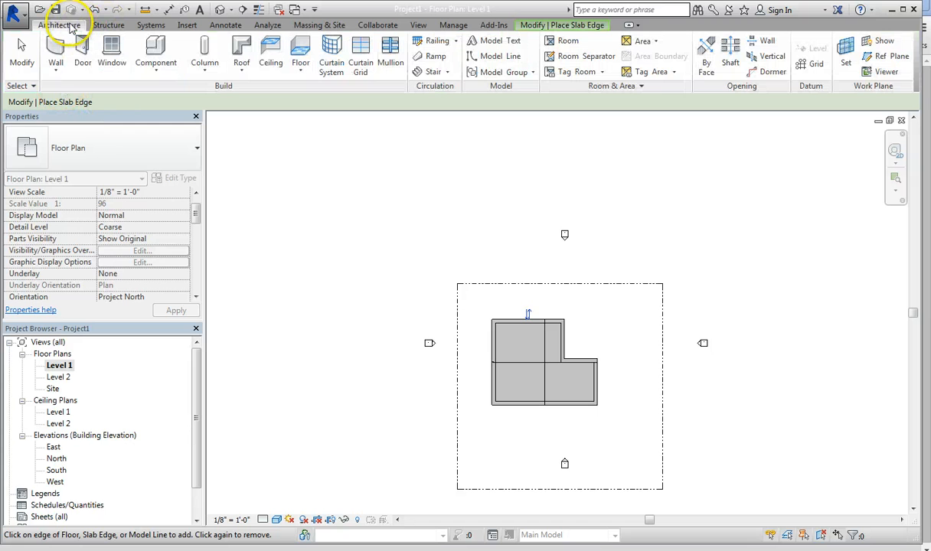
pyautogui.click(55, 47)
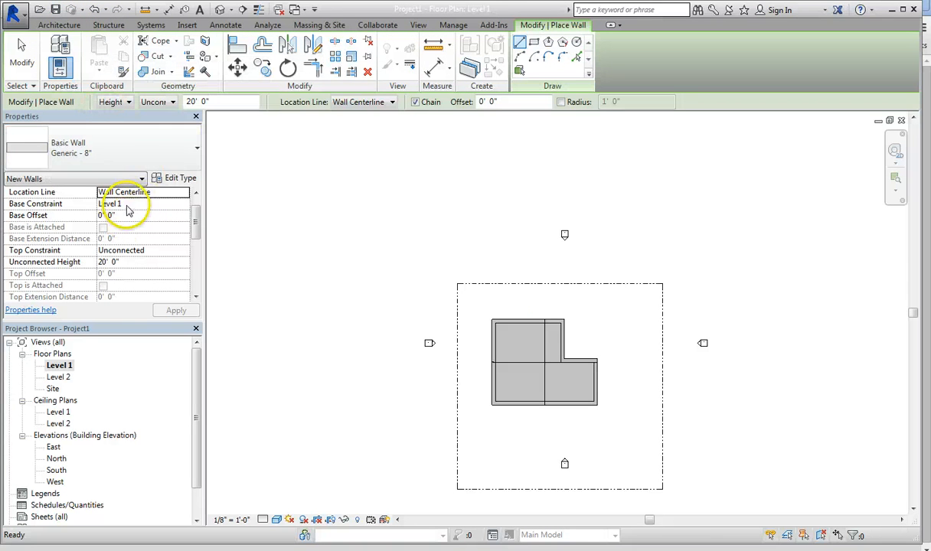
pyautogui.click(125, 252)
pyautogui.click(184, 252)
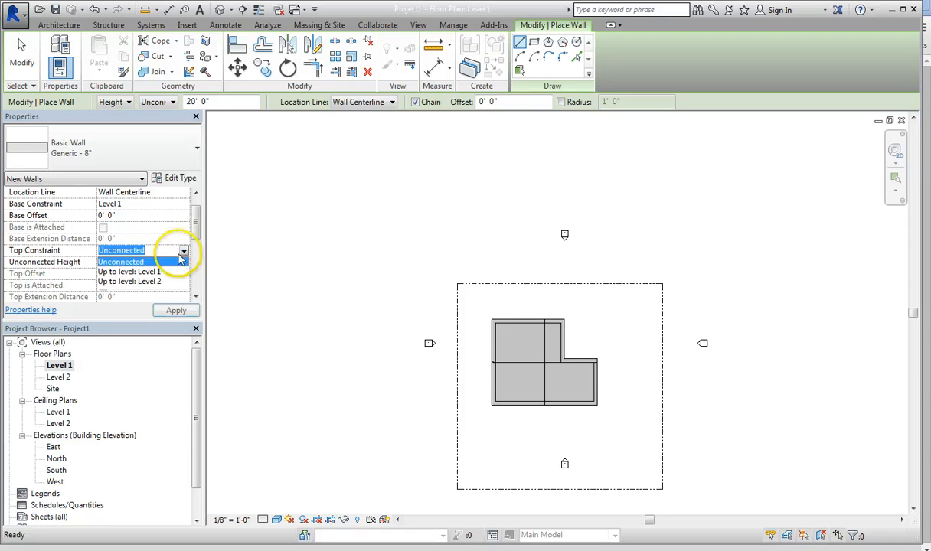
pyautogui.click(149, 281)
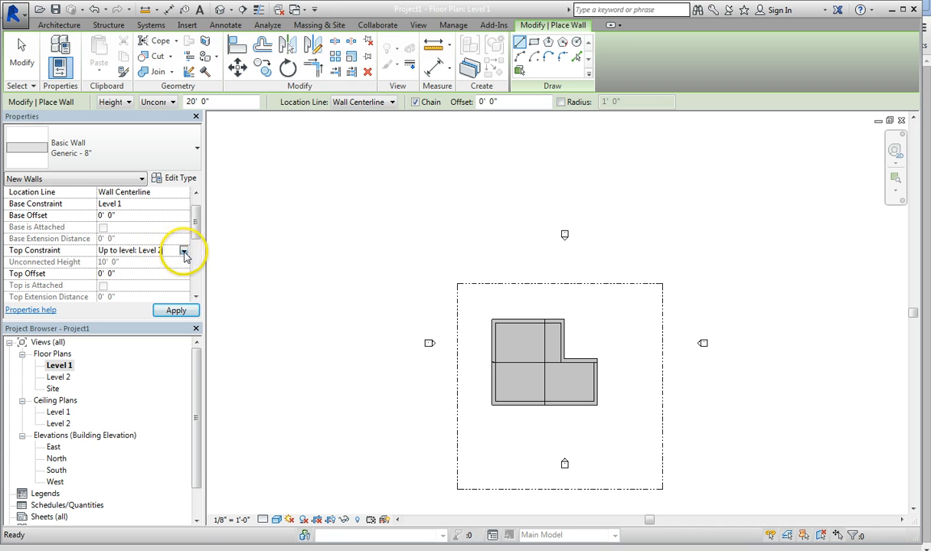
pyautogui.click(183, 251)
pyautogui.click(137, 262)
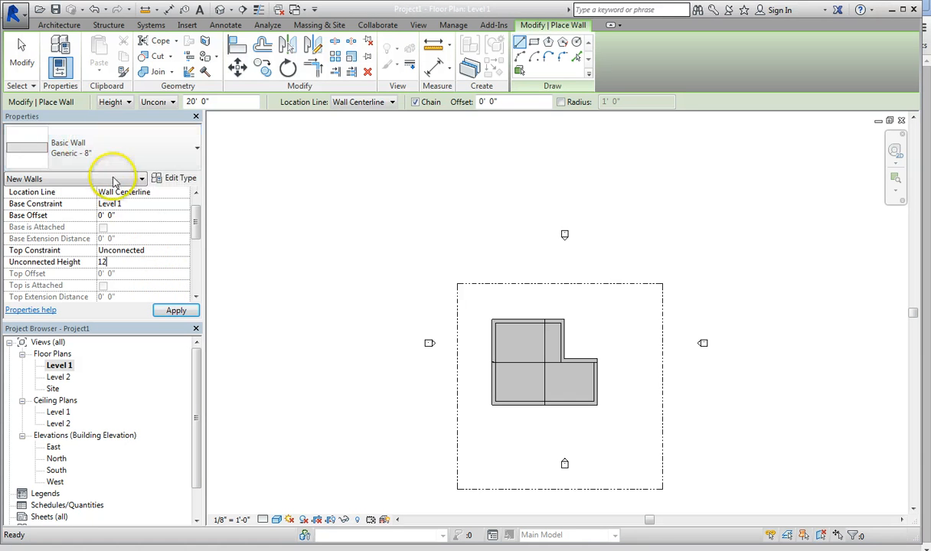
pyautogui.click(174, 311)
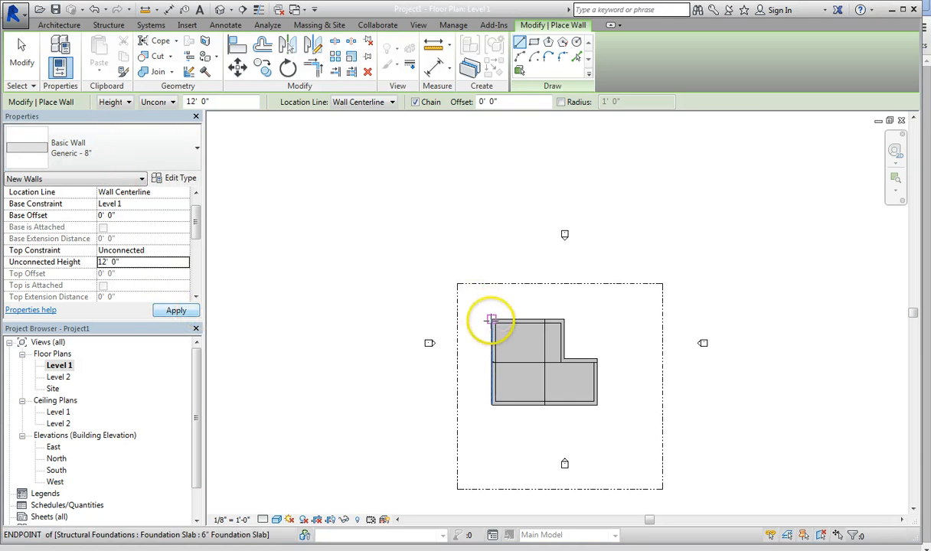
pyautogui.click(491, 320)
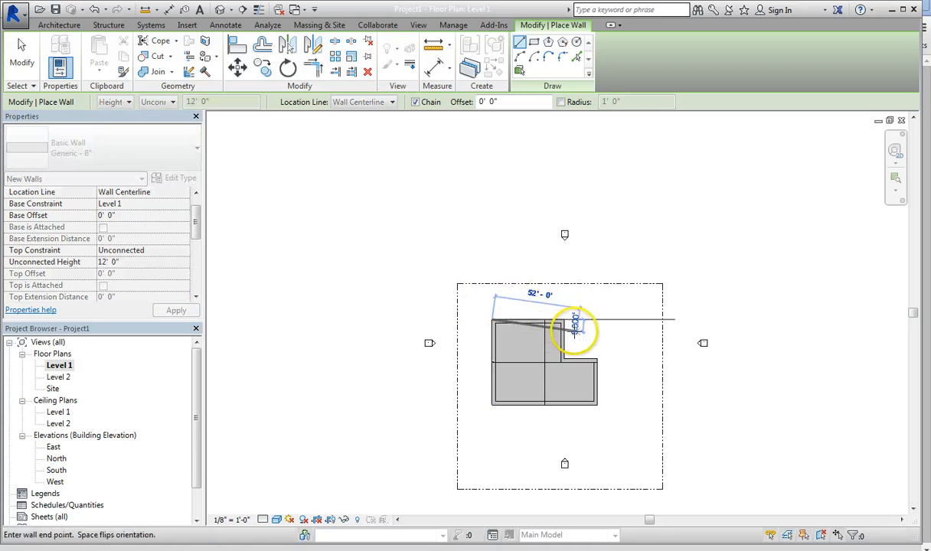
pyautogui.scroll(1, 571, 315)
pyautogui.scroll(3, 571, 315)
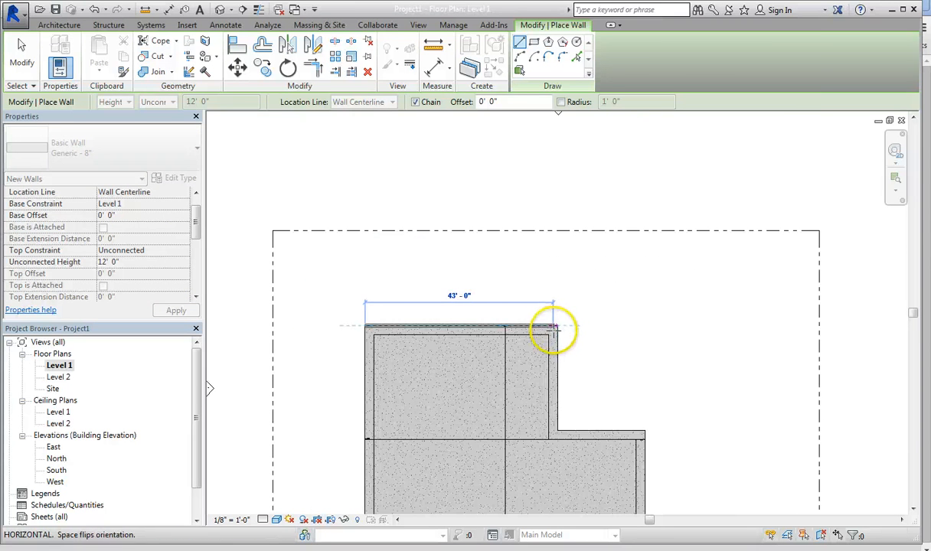
pyautogui.press('Escape')
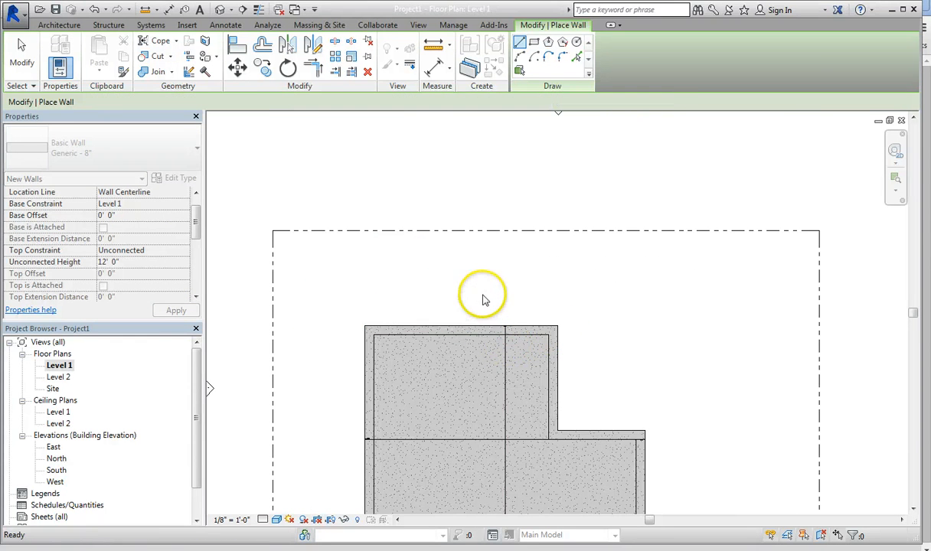
# Step: Set the location line for the new Generic - 8" walls to Finish Face: Exterior
pyautogui.click(57, 25)
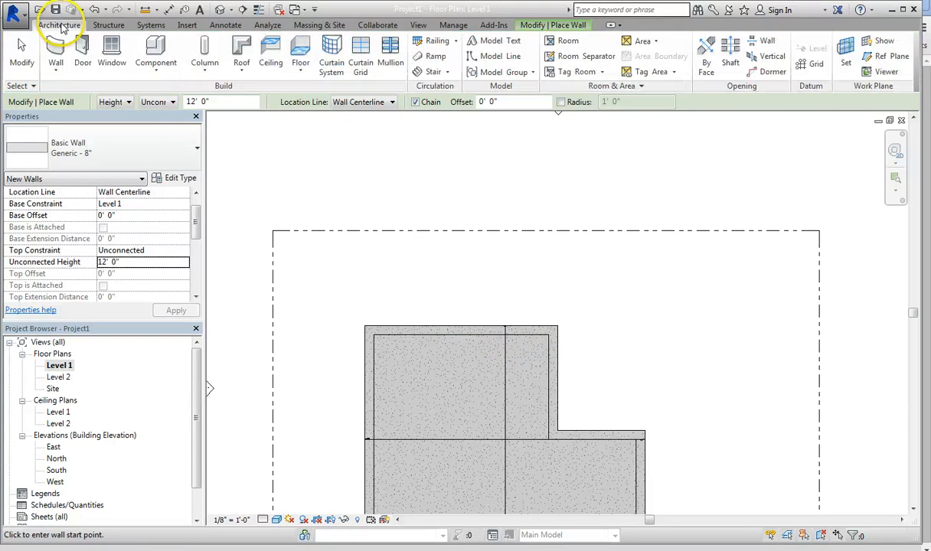
pyautogui.click(58, 50)
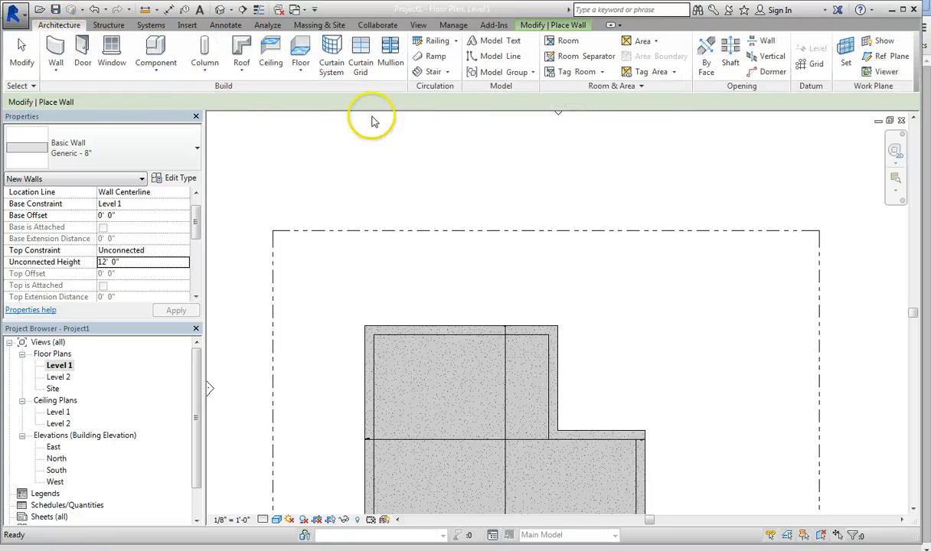
pyautogui.click(61, 55)
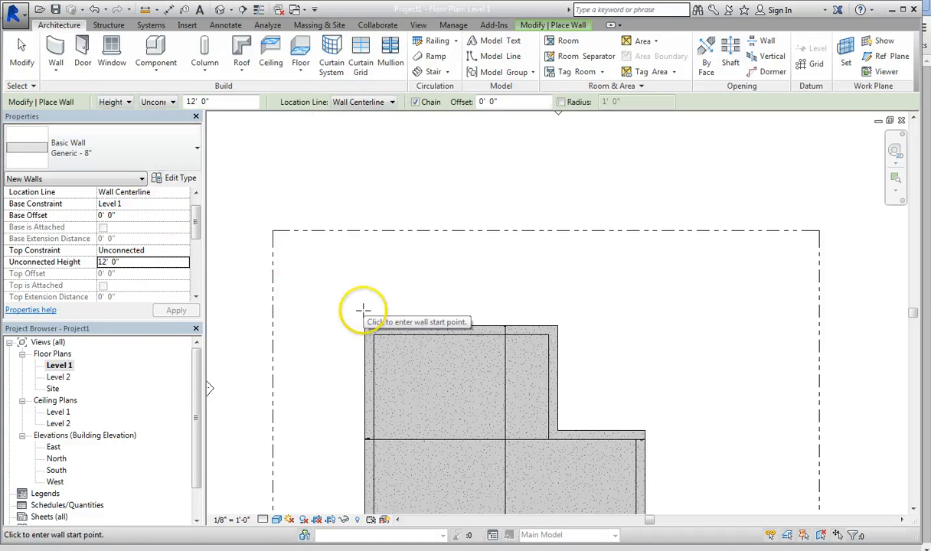
pyautogui.click(360, 102)
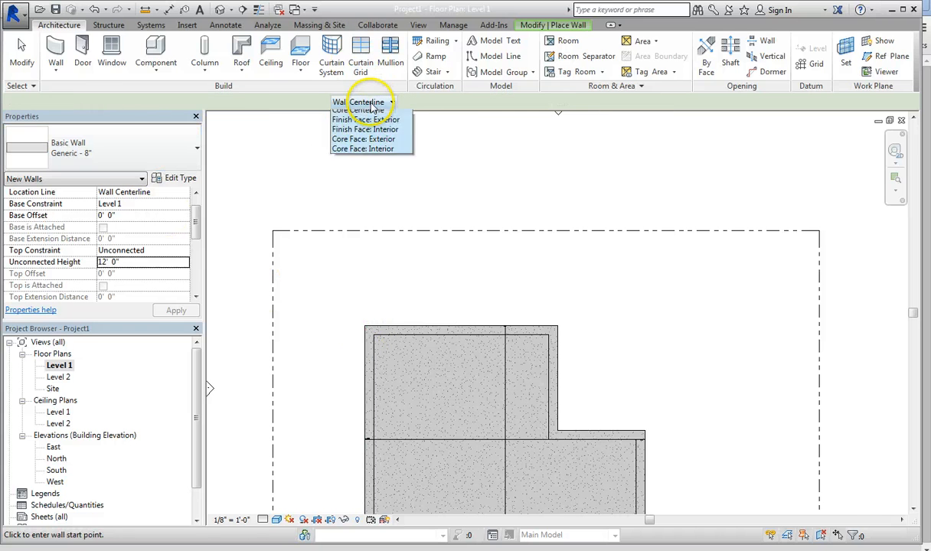
pyautogui.click(368, 135)
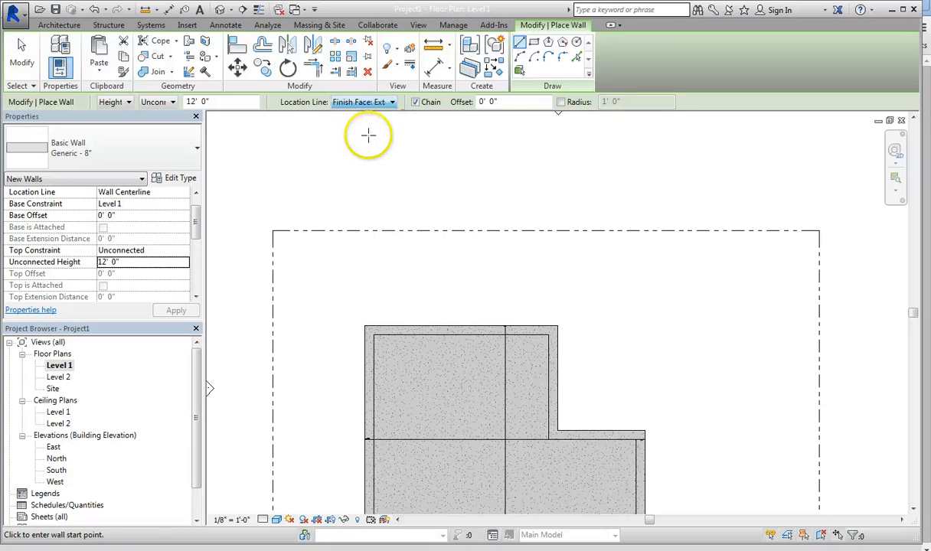
# Step: Draw a closed chain of Generic - 8" exterior walls along the six outer edges of the L-shaped slab, starting at its upper-left corner
pyautogui.click(366, 325)
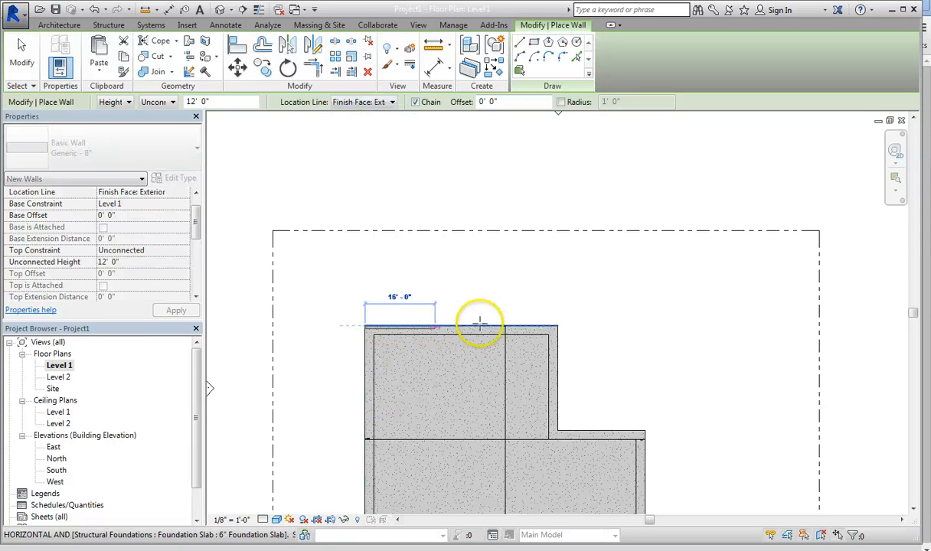
pyautogui.click(558, 325)
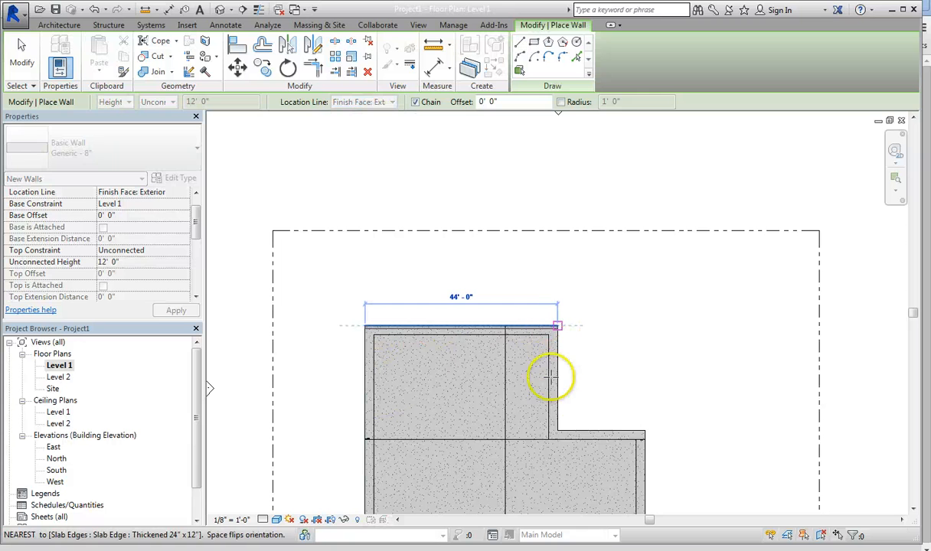
pyautogui.click(558, 431)
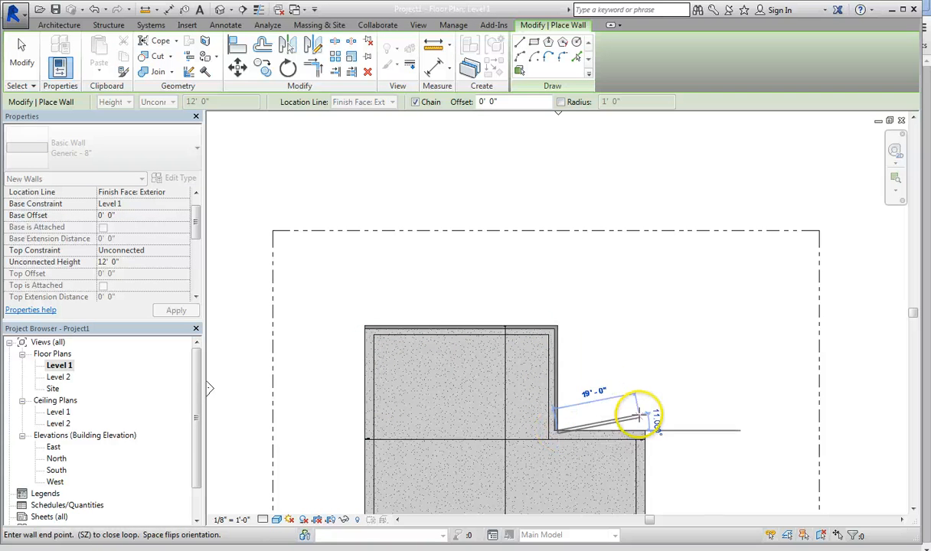
pyautogui.click(646, 430)
pyautogui.scroll(-5, 643, 431)
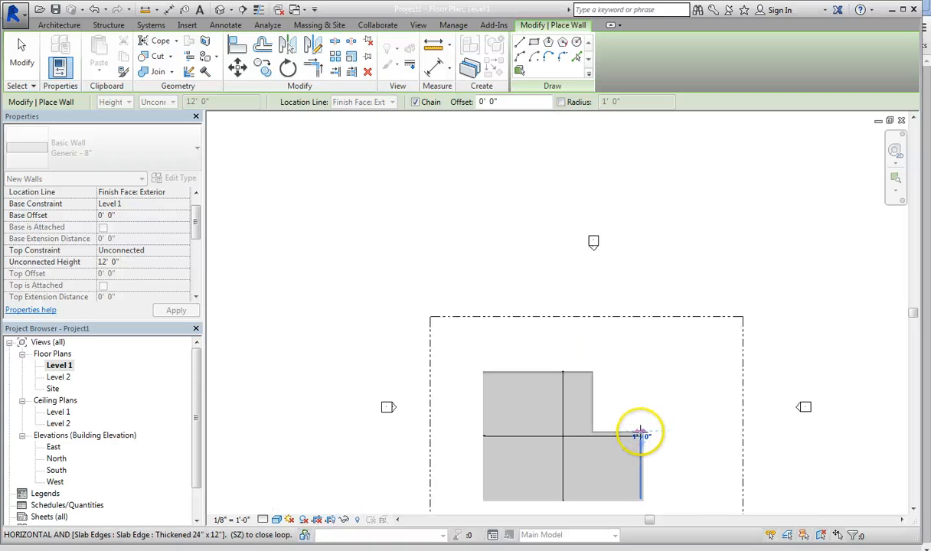
pyautogui.scroll(5, 637, 480)
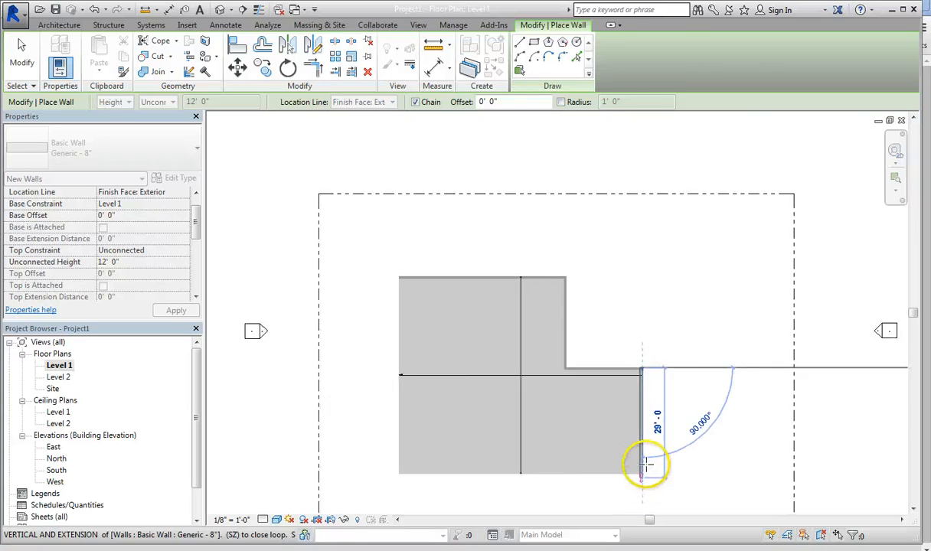
pyautogui.click(640, 473)
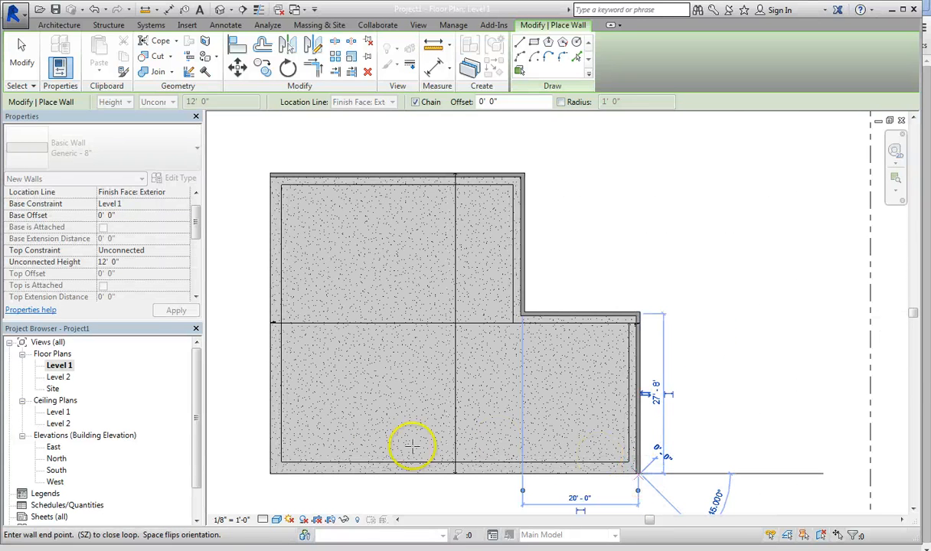
pyautogui.click(269, 474)
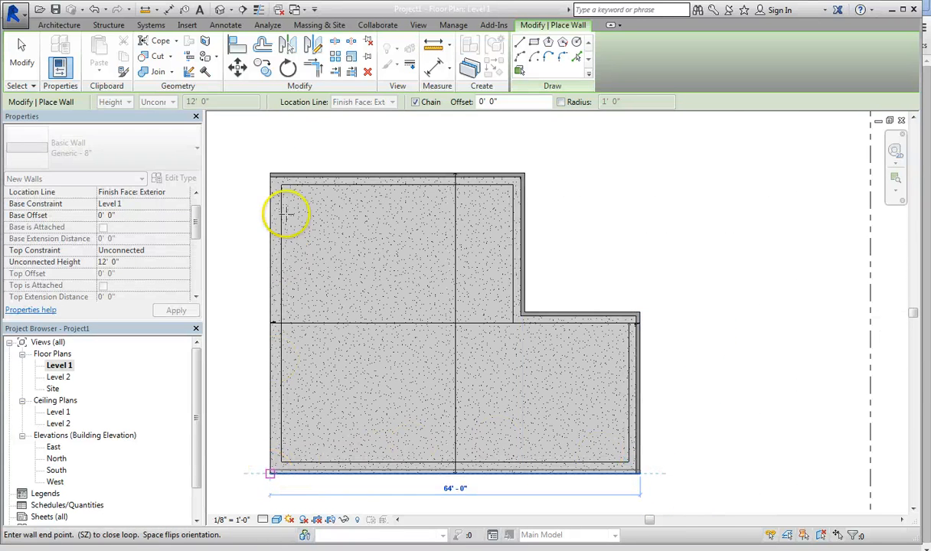
pyautogui.click(271, 174)
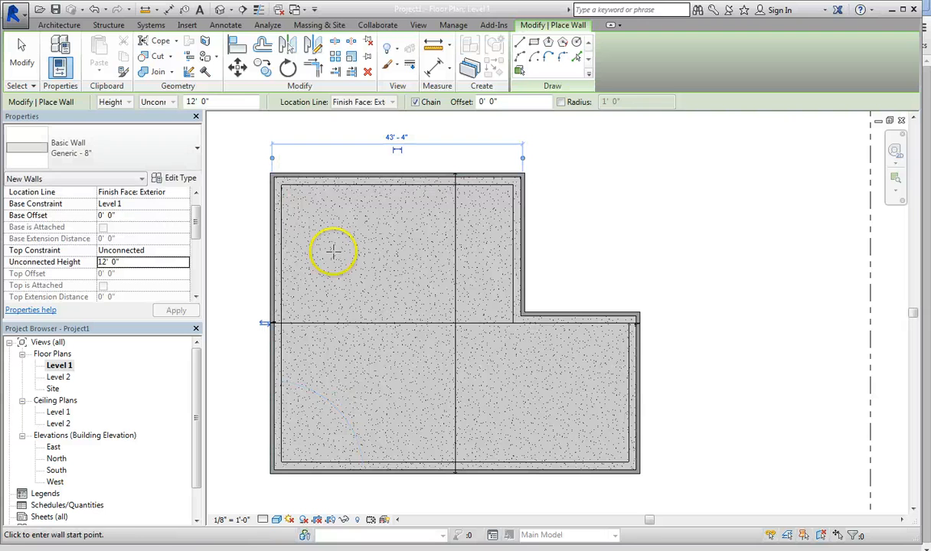
pyautogui.press('Escape')
pyautogui.press('Escape')
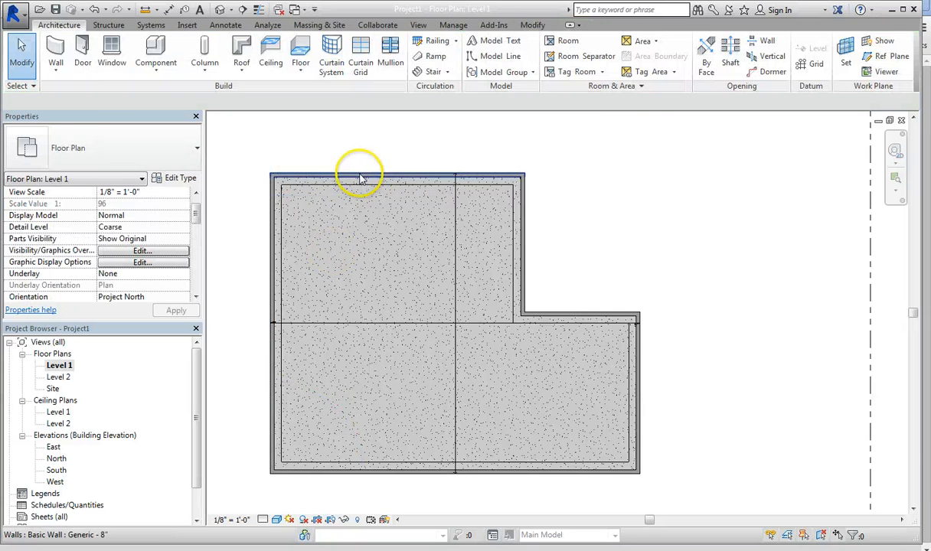
# Step: Draw two Interior - 4 7/8" Partition (1-hr) walls enclosing a room about 12' x 12' in the building's upper-left corner
pyautogui.click(55, 51)
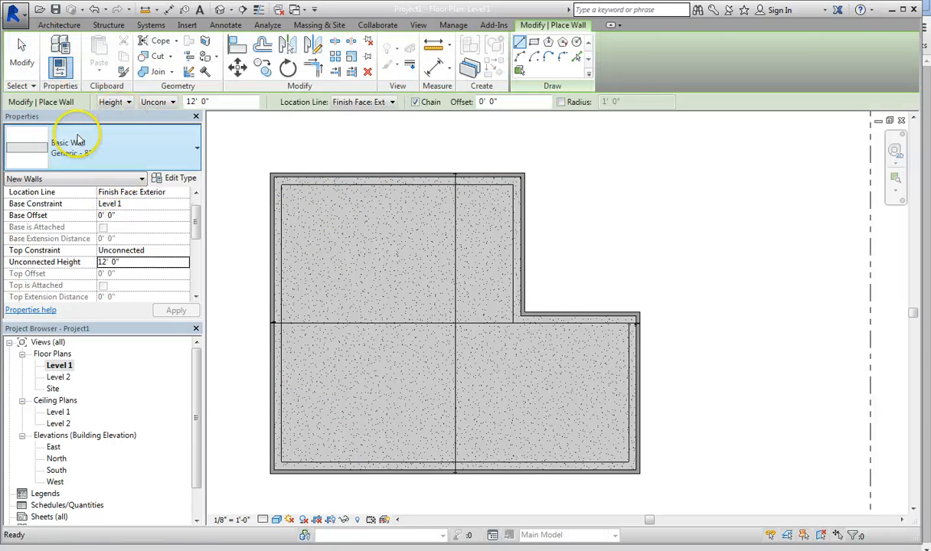
pyautogui.click(110, 151)
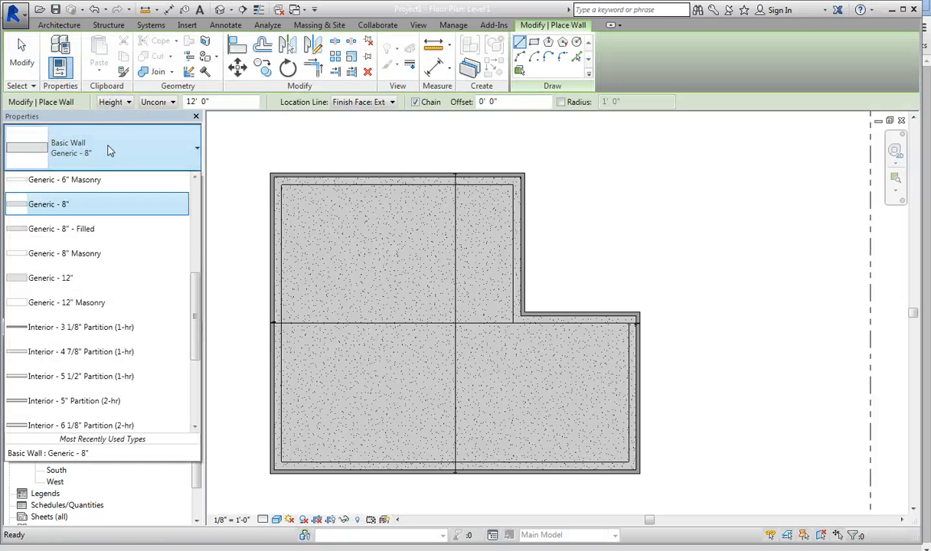
pyautogui.click(88, 353)
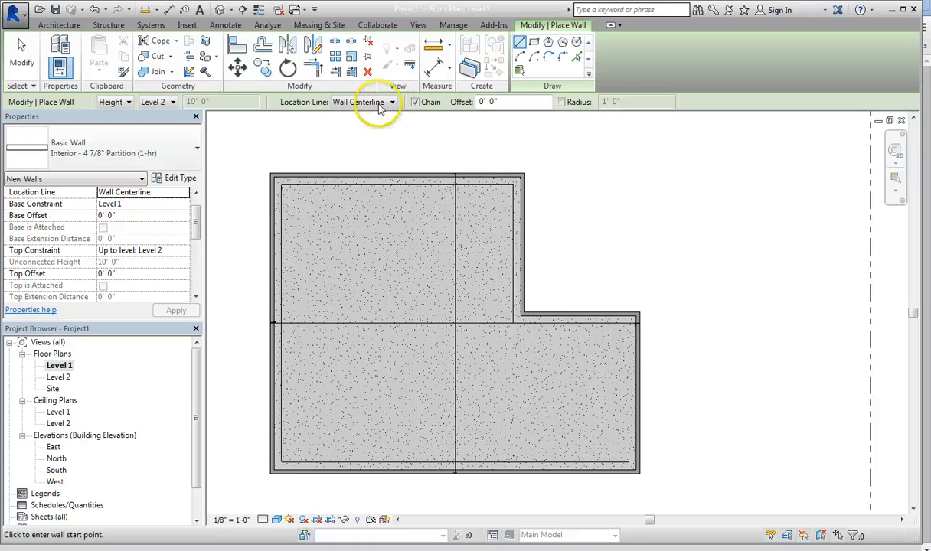
pyautogui.click(272, 245)
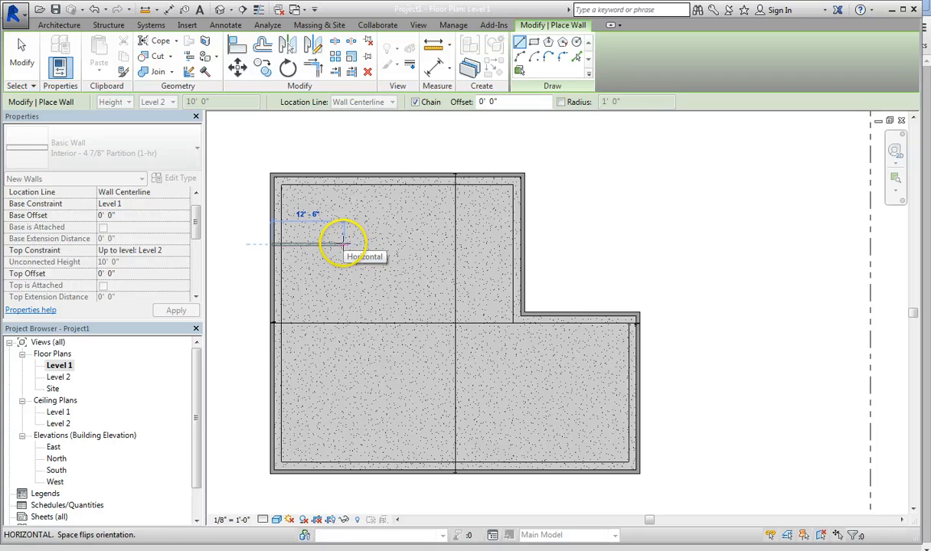
pyautogui.click(342, 243)
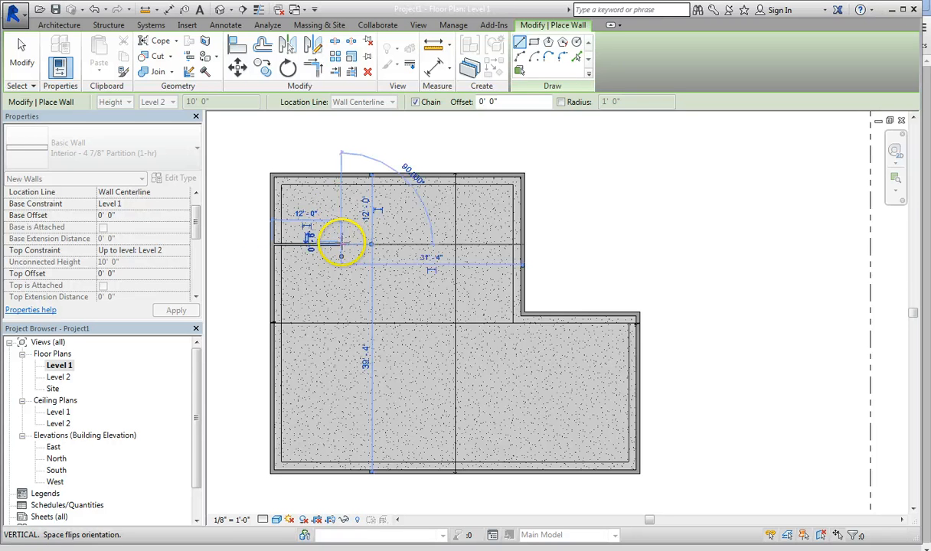
pyautogui.click(341, 175)
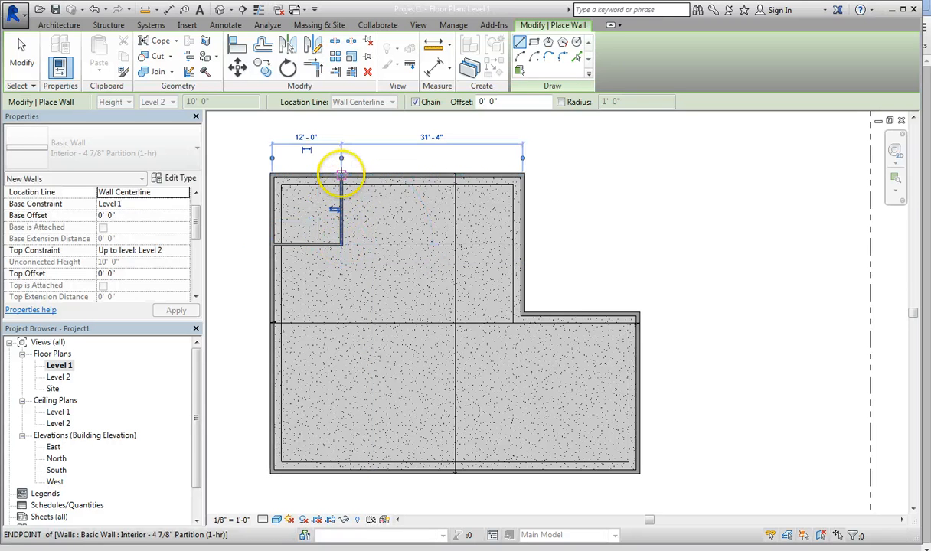
# Step: Draw a partition about 23' 8" down from the top exterior wall, and another across to the L's inner corner, enclosing a room about 13' wide
pyautogui.click(448, 175)
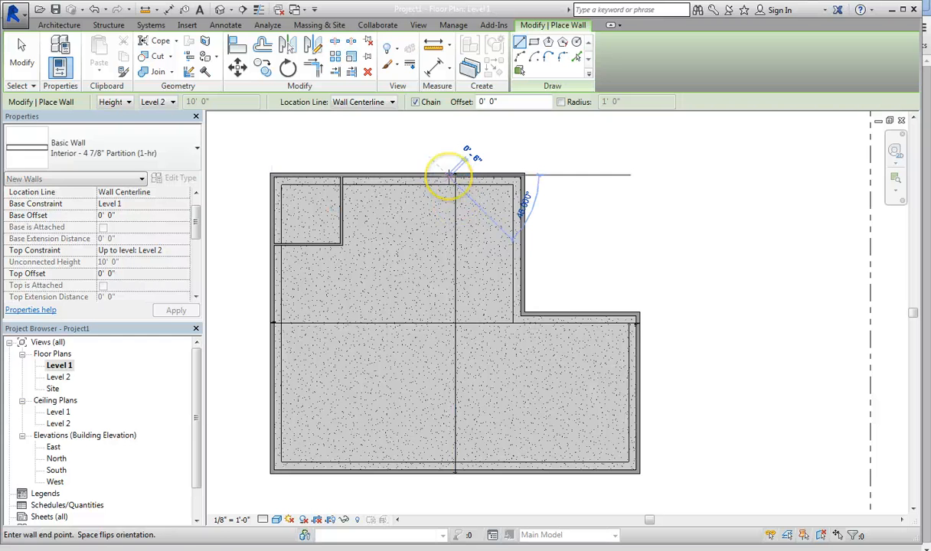
pyautogui.click(448, 313)
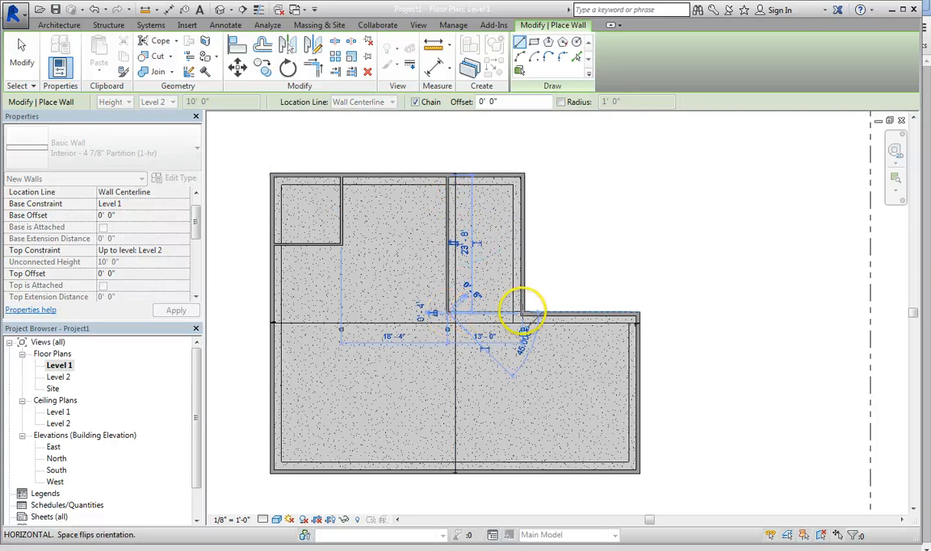
pyautogui.click(524, 313)
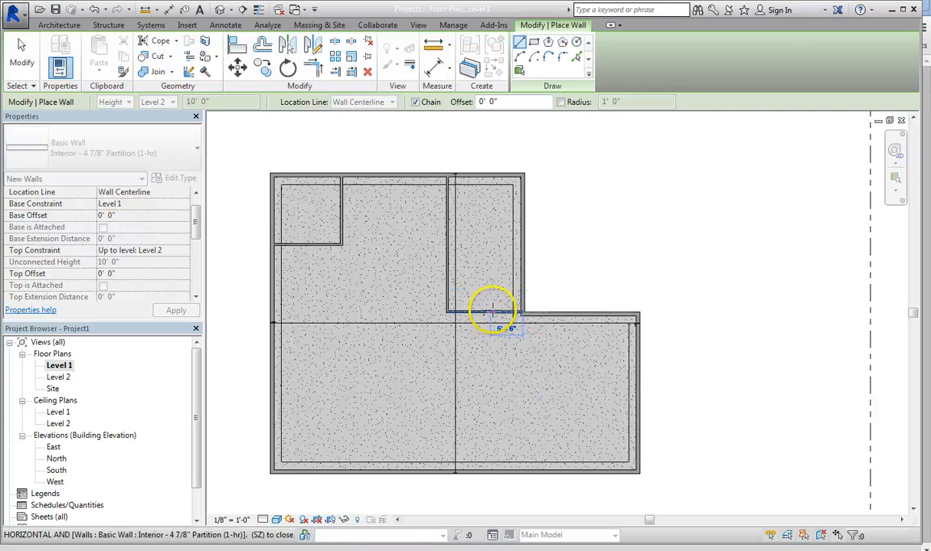
pyautogui.press('Escape')
pyautogui.scroll(5, 458, 320)
pyautogui.scroll(-5, 457, 313)
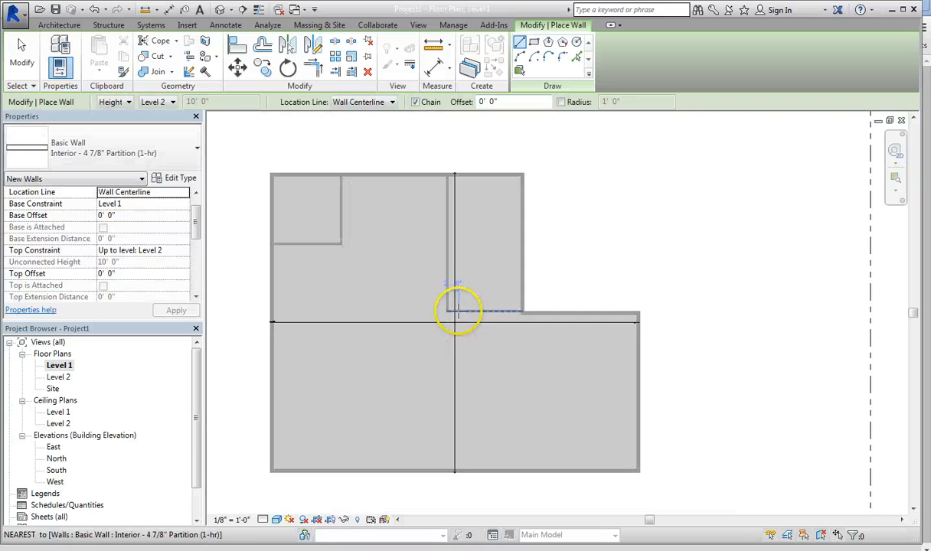
pyautogui.scroll(1, 311, 230)
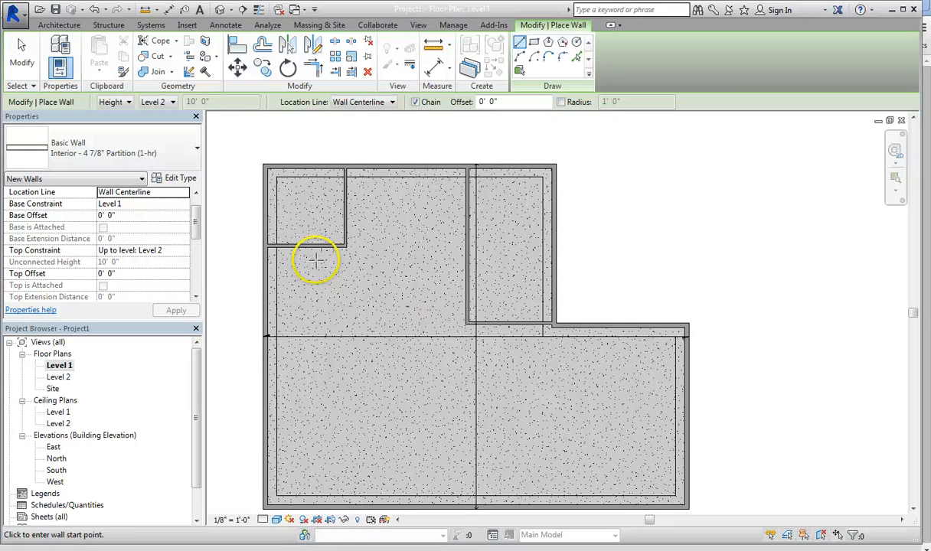
pyautogui.press('Escape')
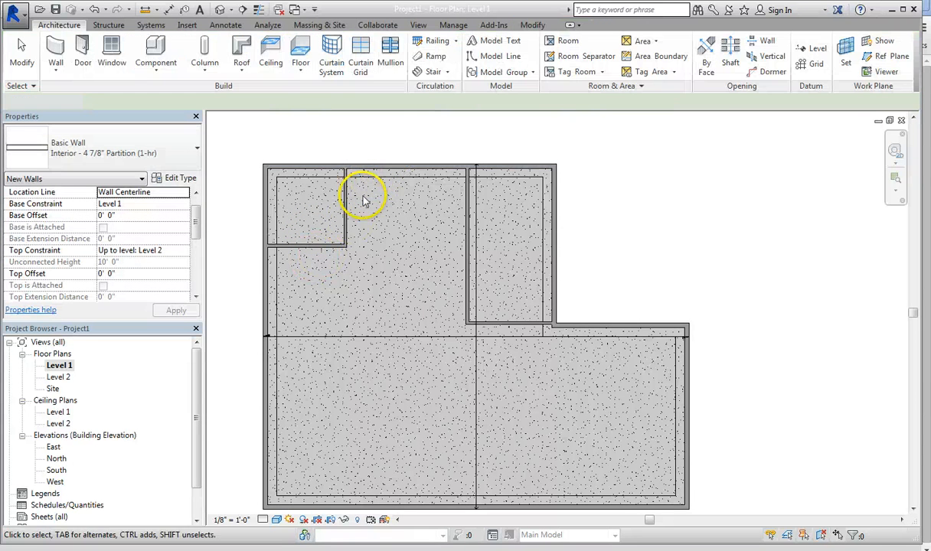
# Step: Select the top exterior wall, extend its temporary dimension to the bottom exterior wall, and align the upper witness line to the exterior face
pyautogui.click(386, 165)
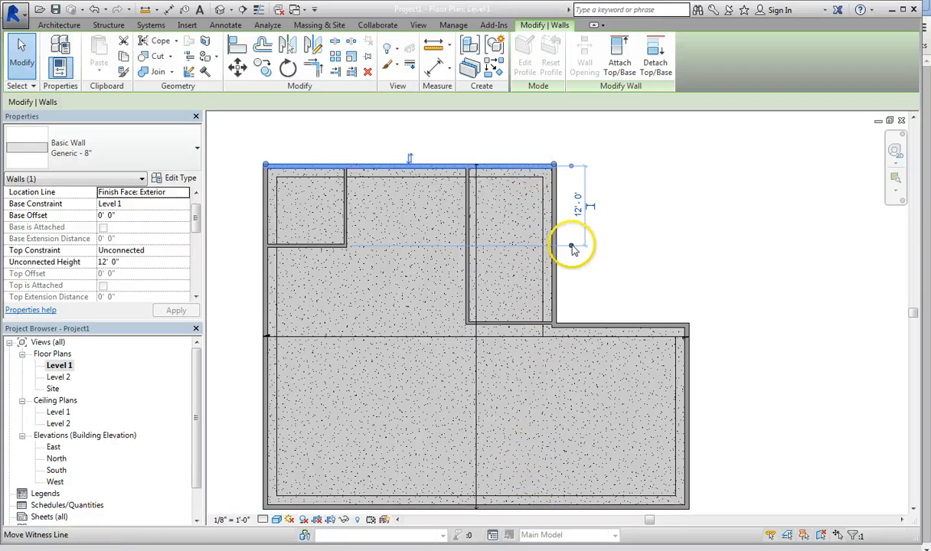
pyautogui.moveTo(571, 250); pyautogui.dragTo(641, 389)
pyautogui.moveTo(681, 464); pyautogui.dragTo(684, 509)
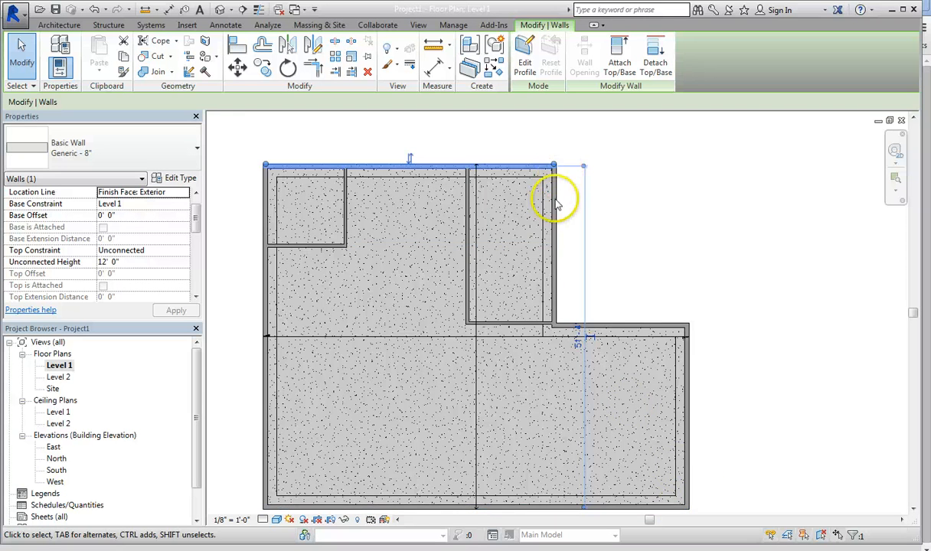
pyautogui.scroll(2, 555, 167)
pyautogui.scroll(2, 556, 169)
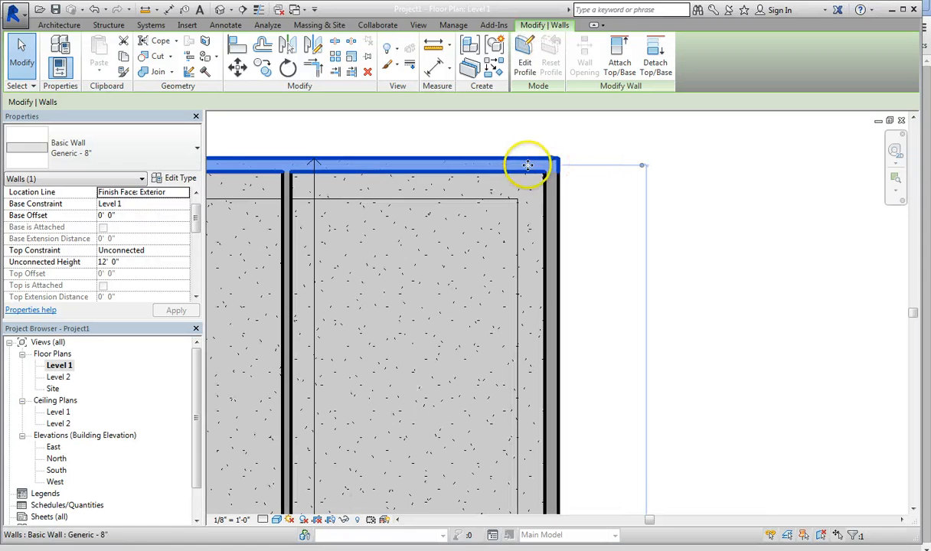
pyautogui.click(643, 173)
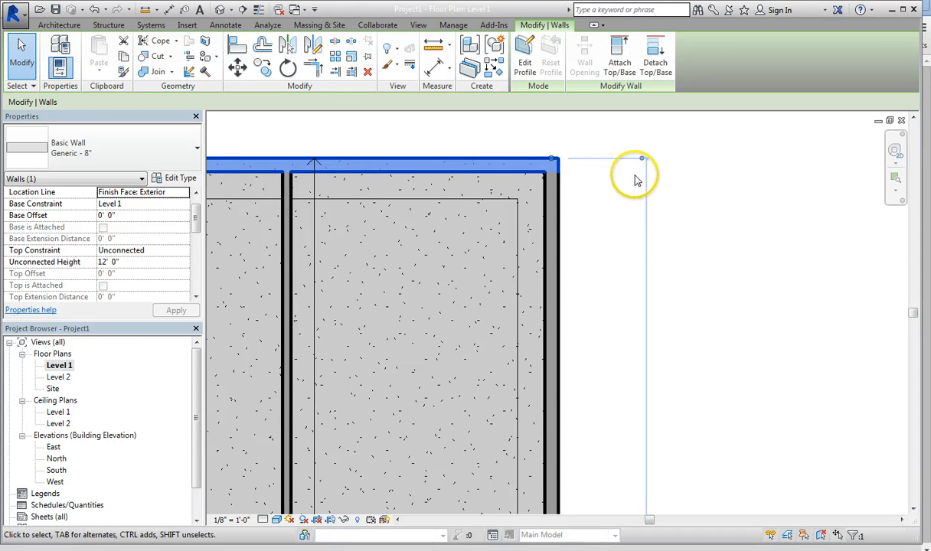
# Step: Align the lower witness line of the temporary dimension to the bottom exterior wall's outer face
pyautogui.scroll(-4, 598, 395)
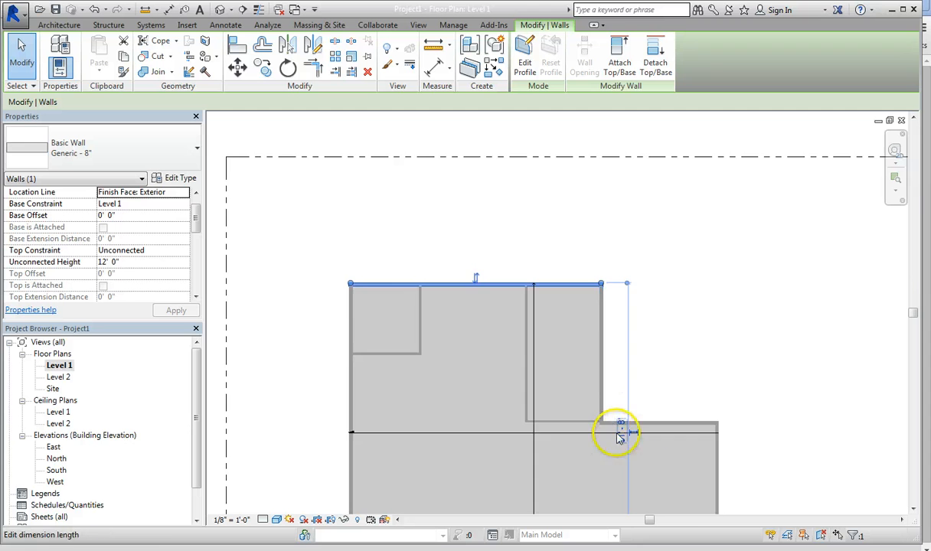
pyautogui.moveTo(639, 471); pyautogui.dragTo(581, 326, button='middle')
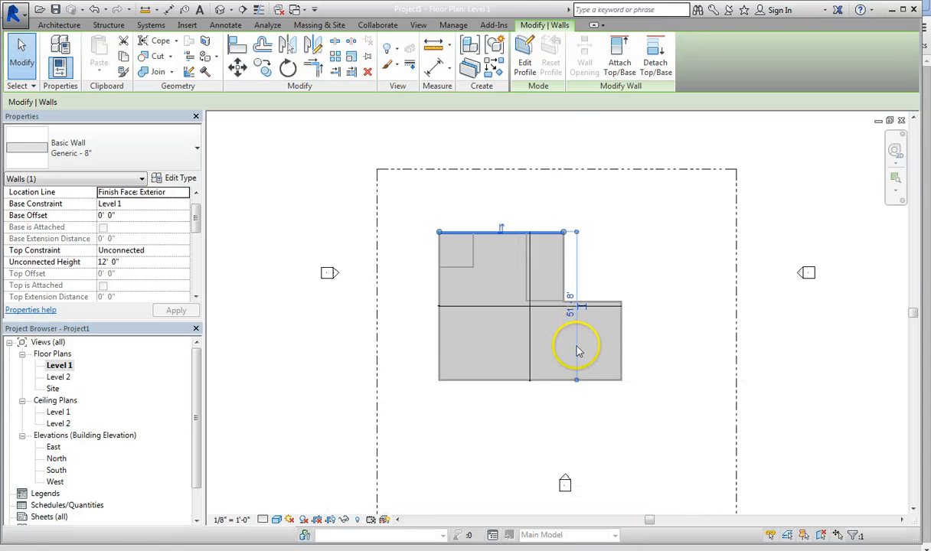
pyautogui.scroll(3, 578, 353)
pyautogui.scroll(2, 577, 429)
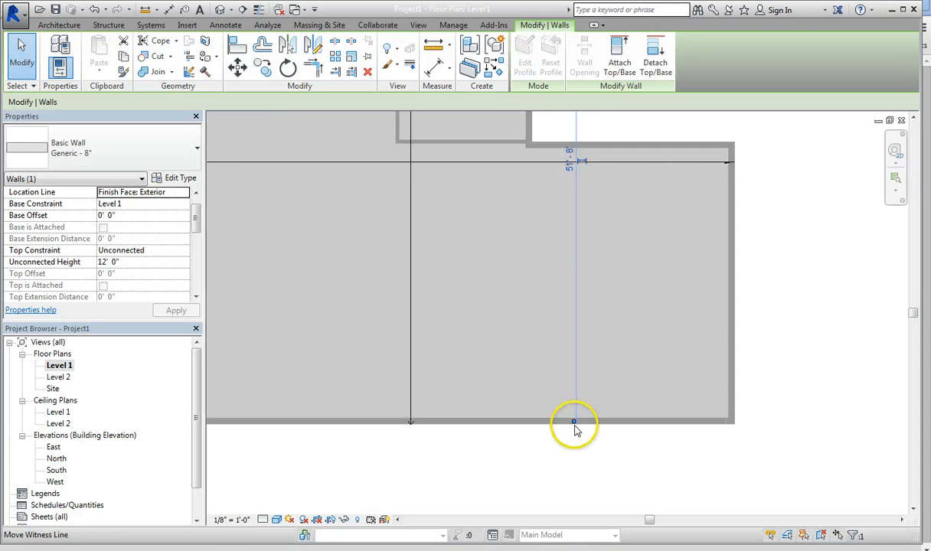
pyautogui.click(574, 423)
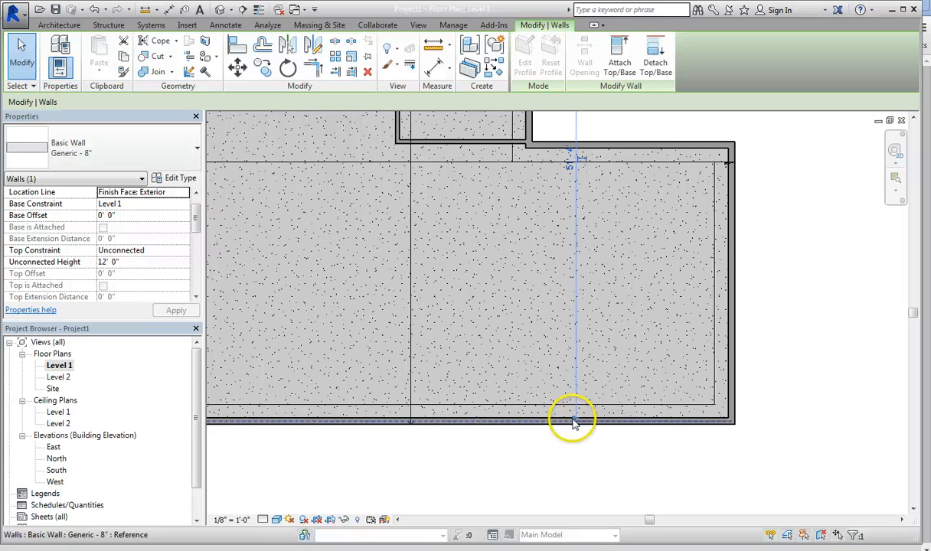
pyautogui.scroll(-3, 606, 348)
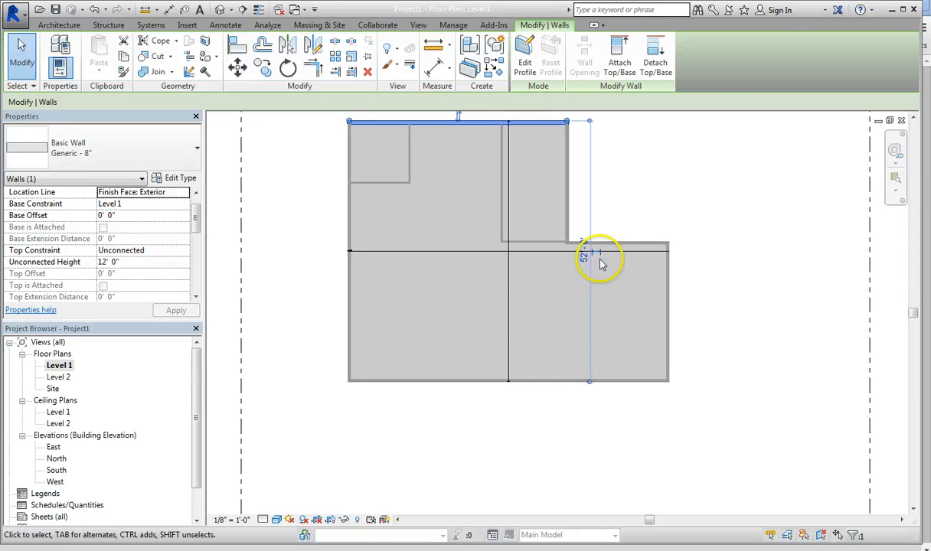
# Step: Make the overall temporary dimension permanent and move it just outside the building's right exterior wall
pyautogui.click(594, 231)
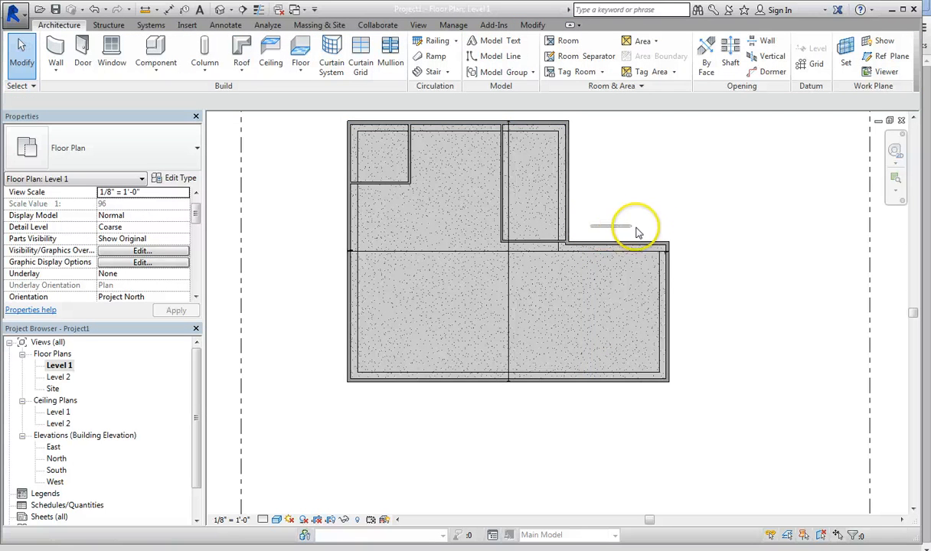
pyautogui.click(517, 126)
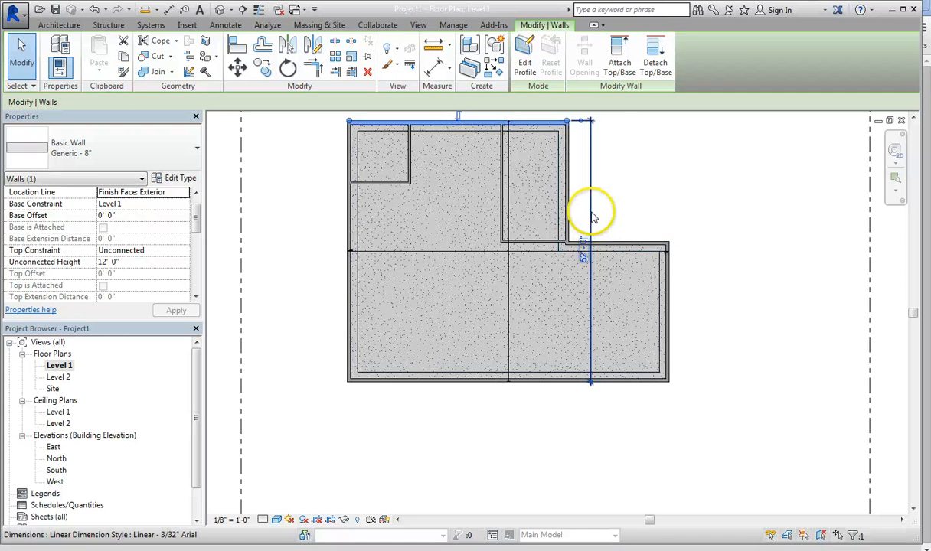
pyautogui.moveTo(594, 218); pyautogui.dragTo(681, 218)
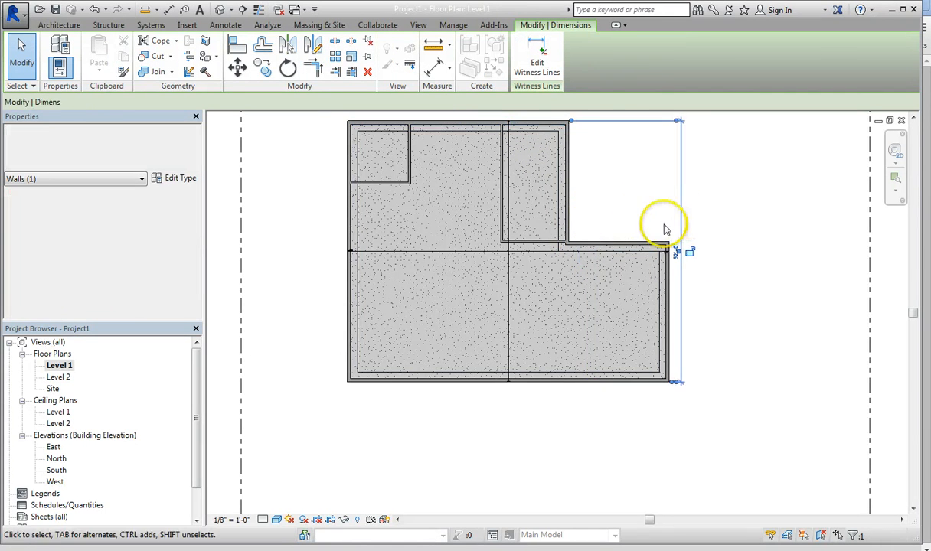
pyautogui.scroll(1, 679, 250)
pyautogui.scroll(-2, 681, 262)
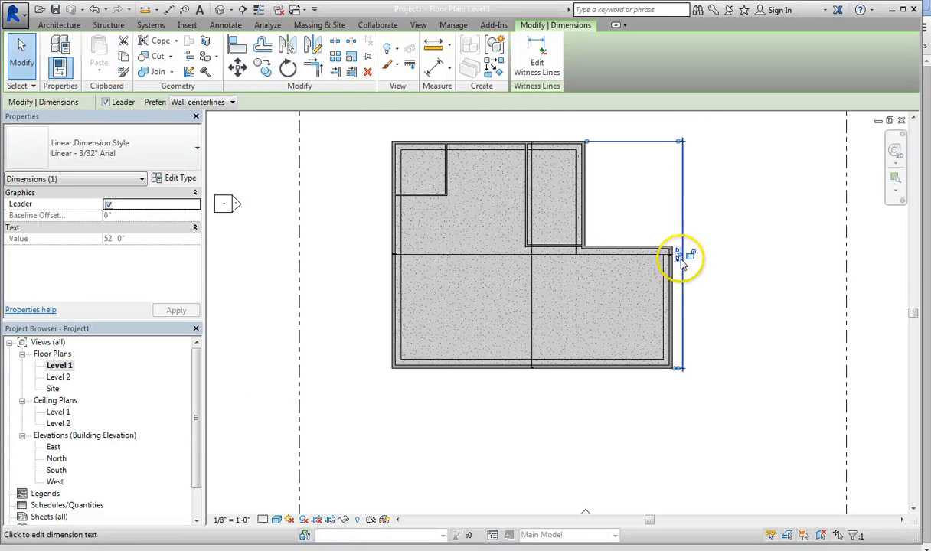
pyautogui.click(680, 263)
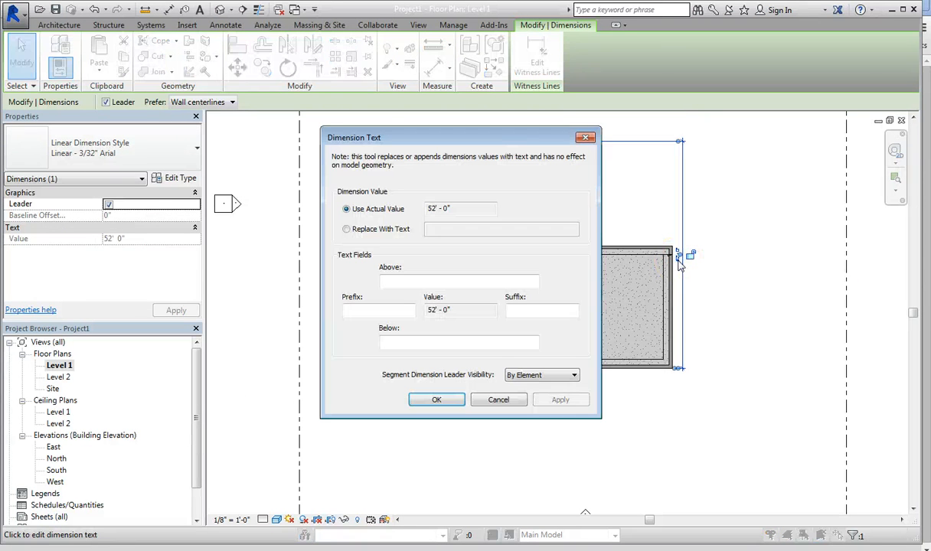
pyautogui.click(499, 399)
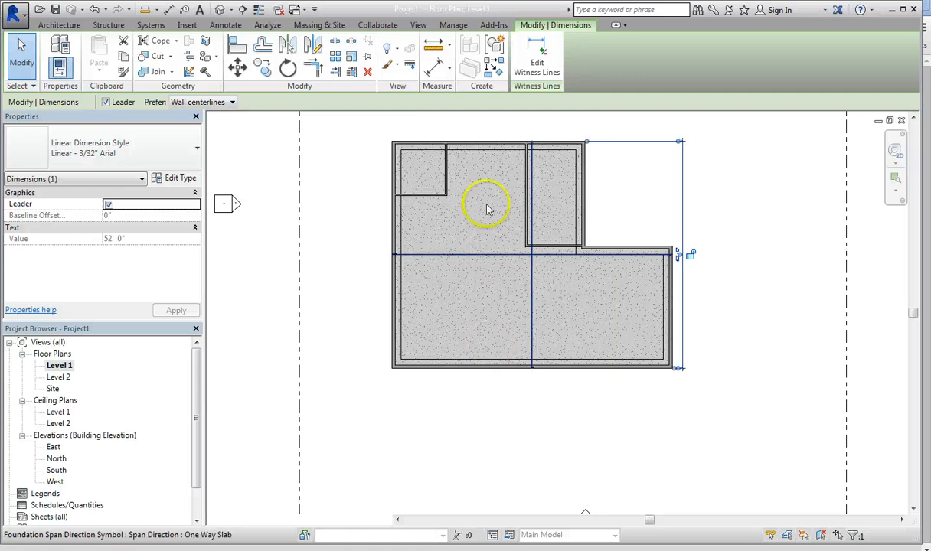
# Step: Move the top exterior wall by setting the overall building dimension to 50'
pyautogui.click(496, 144)
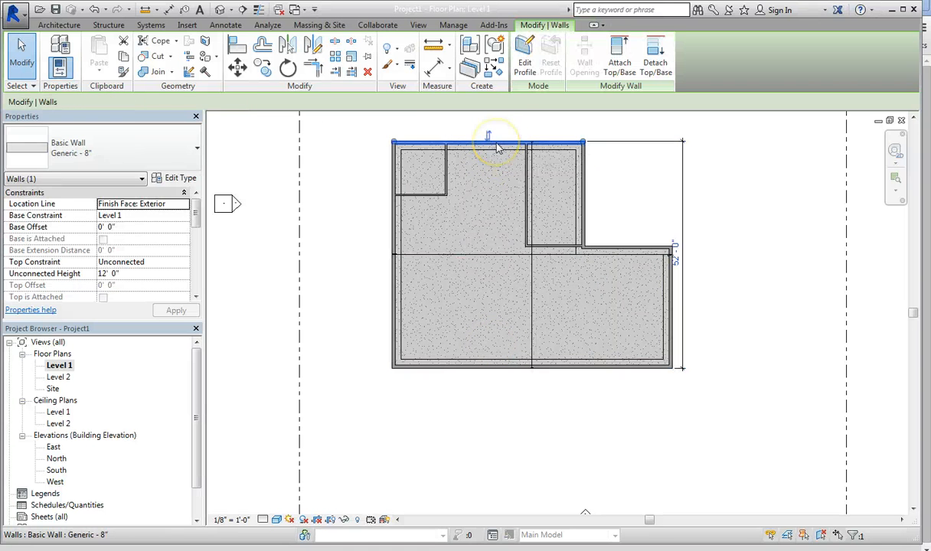
pyautogui.click(675, 258)
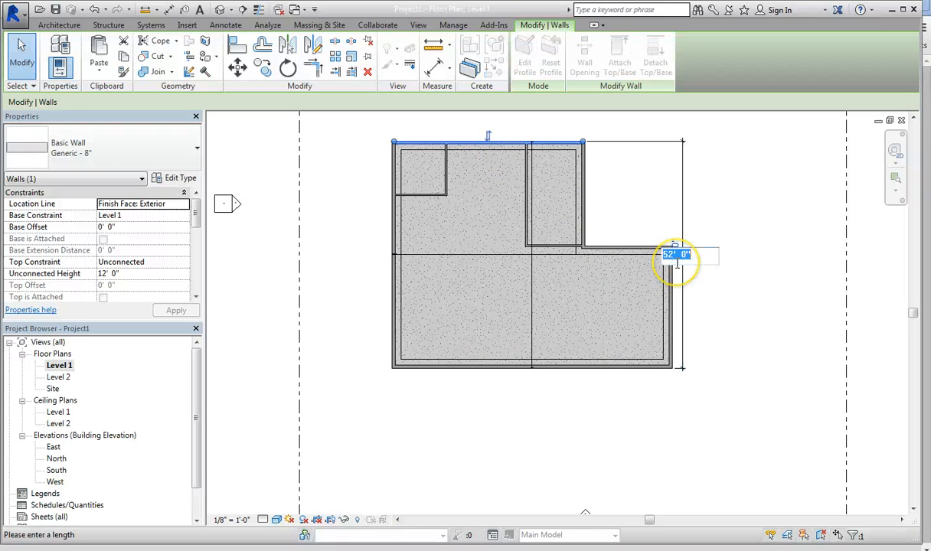
pyautogui.write('50')
pyautogui.press('Return')
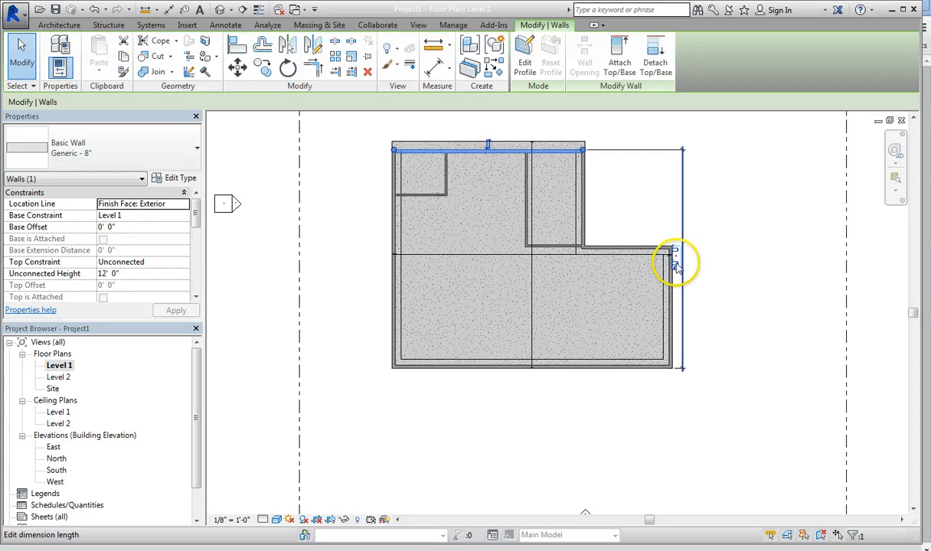
# Step: Set the overall dimension to 52' to reposition the top exterior wall, and deselect the wall
pyautogui.click(677, 262)
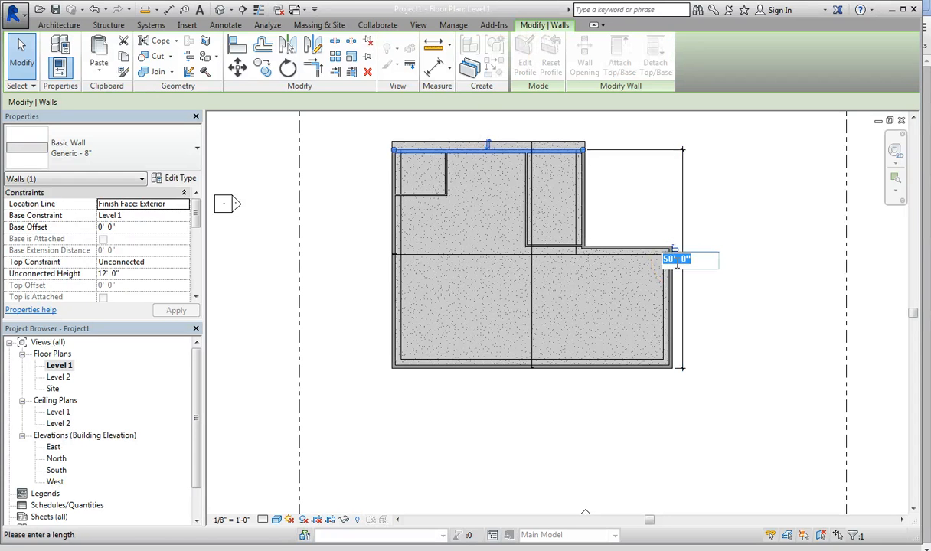
pyautogui.write('52')
pyautogui.press('Return')
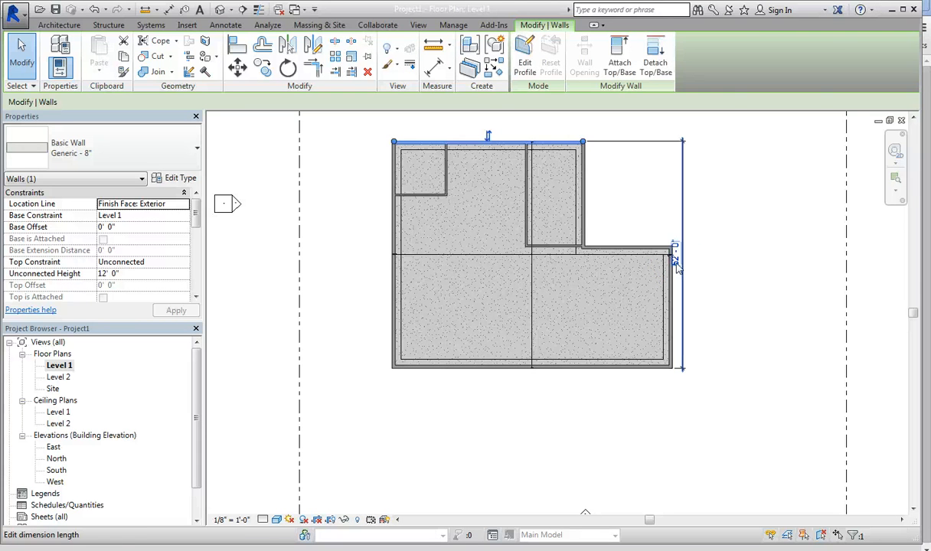
pyautogui.click(720, 188)
# Step: Nudge the upper-left room's vertical partition to 13'-0" from the left exterior wall and make its temporary dimensions permanent
pyautogui.scroll(3, 408, 163)
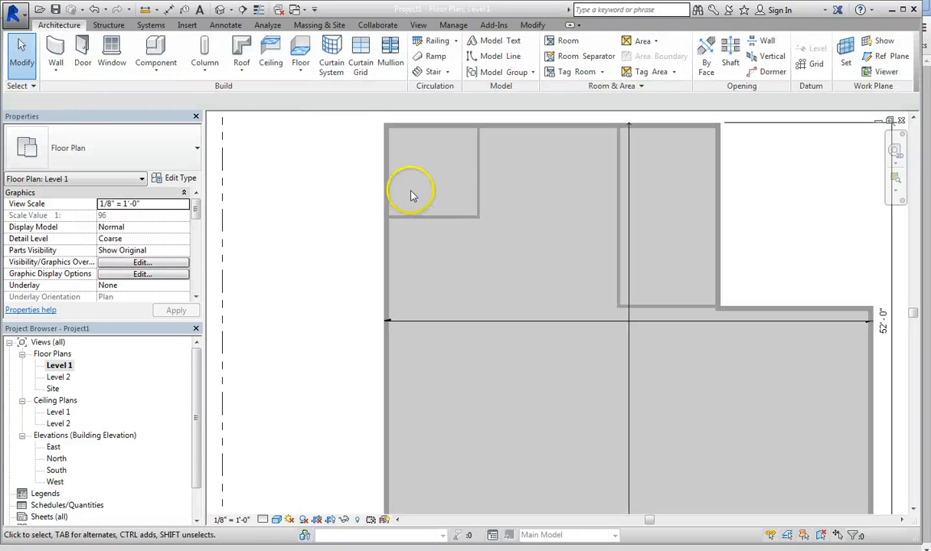
pyautogui.moveTo(448, 166); pyautogui.dragTo(454, 212, button='middle')
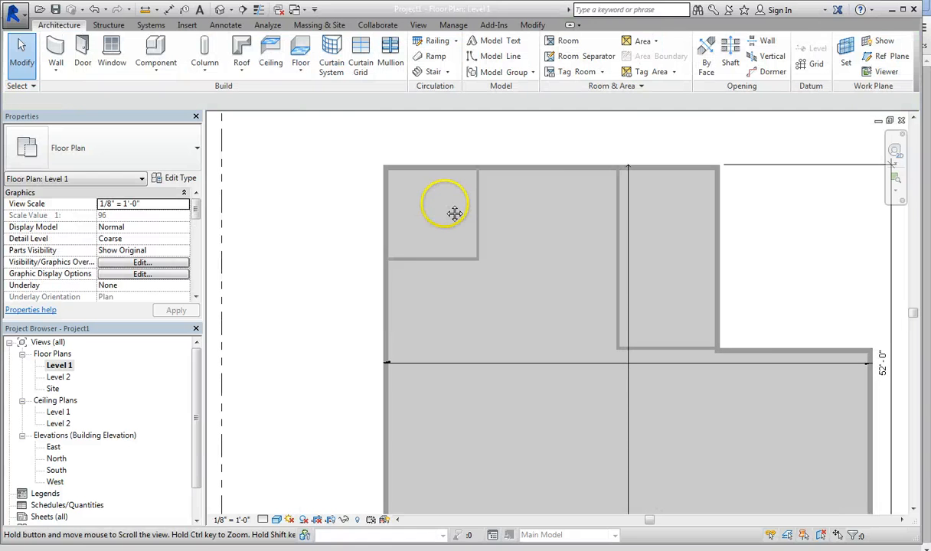
pyautogui.click(454, 260)
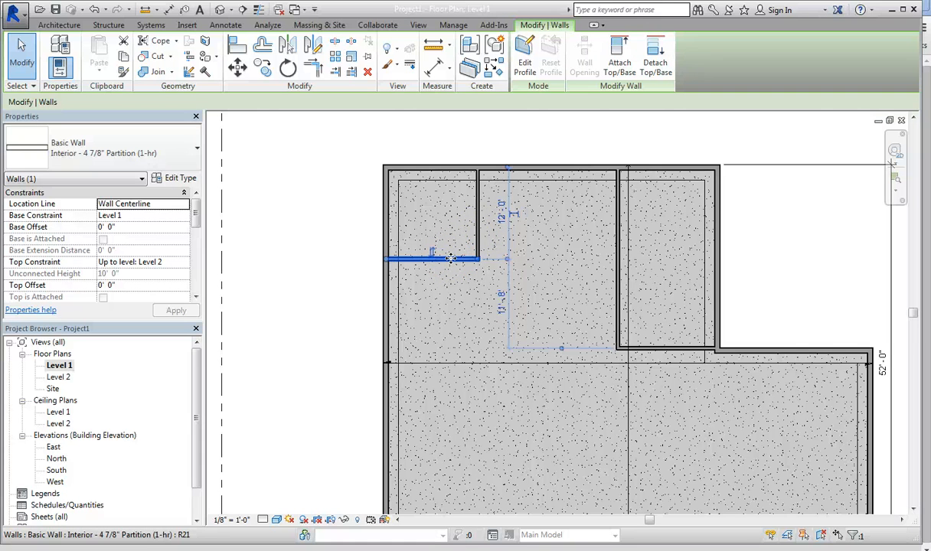
pyautogui.moveTo(451, 259)
pyautogui.mouseDown()
pyautogui.moveTo(453, 266)
pyautogui.moveTo(451, 259)
pyautogui.mouseUp()
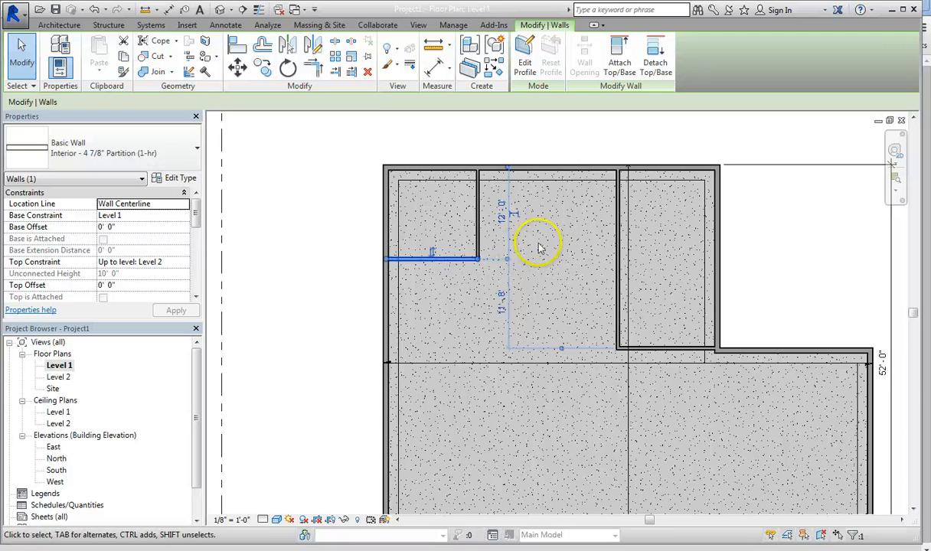
pyautogui.click(479, 219)
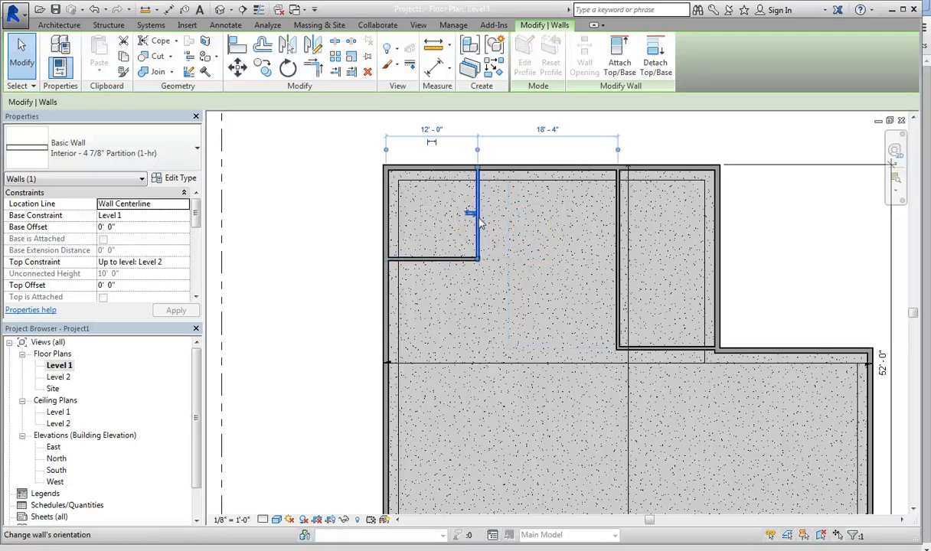
pyautogui.press('Right')
pyautogui.press('Right')
pyautogui.press('Right')
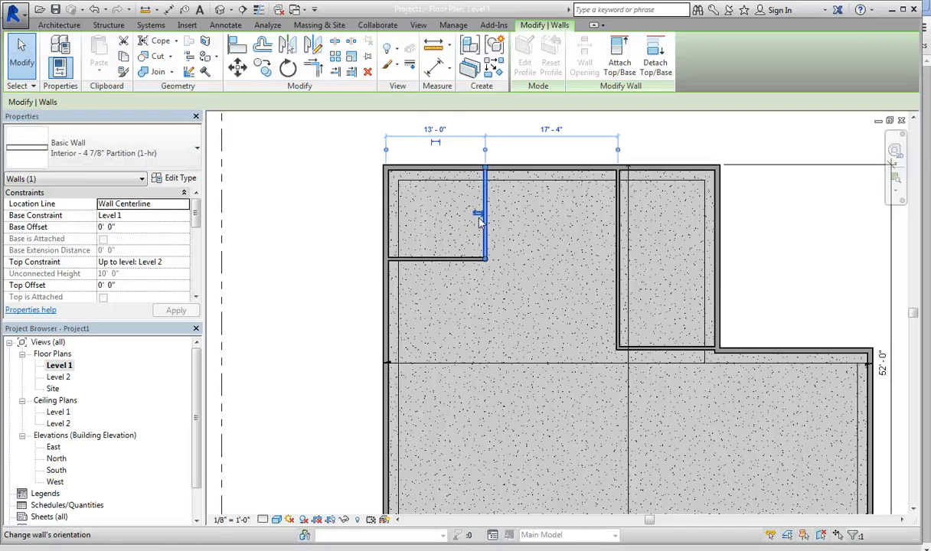
pyautogui.click(436, 146)
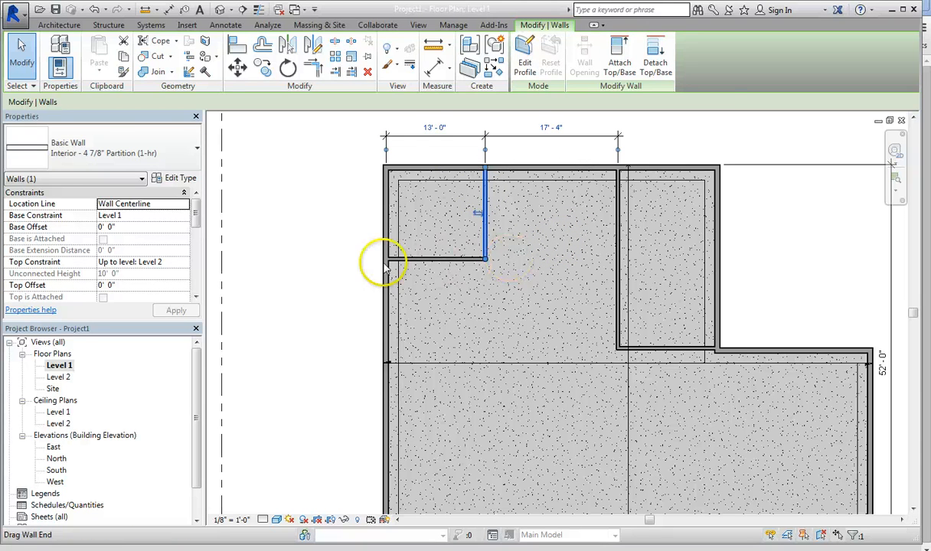
pyautogui.click(358, 262)
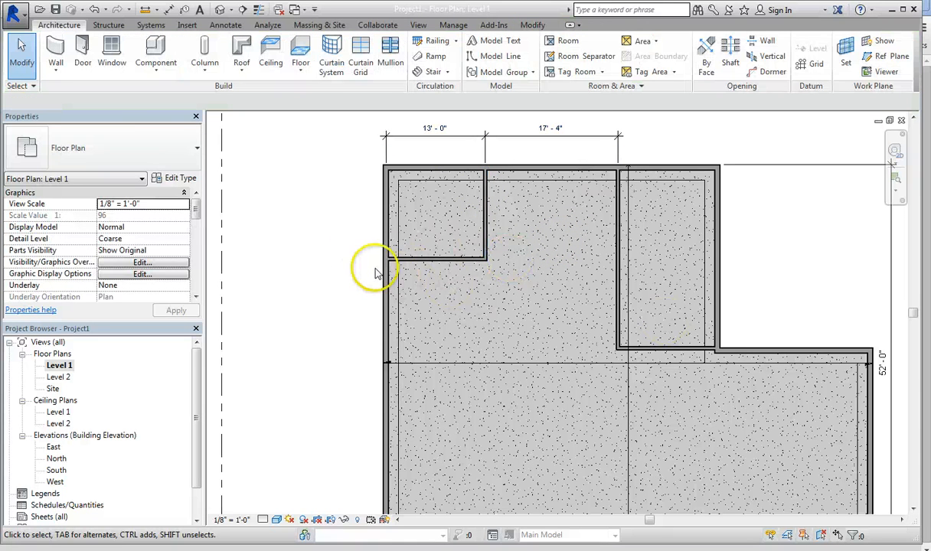
# Step: Start placing a door and load the Double-Panel 1 family from the Doors library folder
pyautogui.click(82, 52)
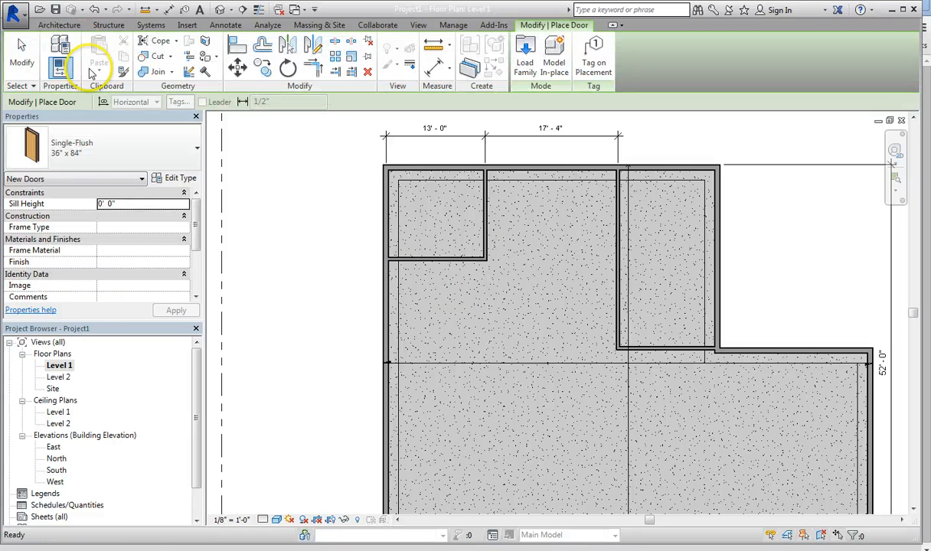
pyautogui.click(67, 150)
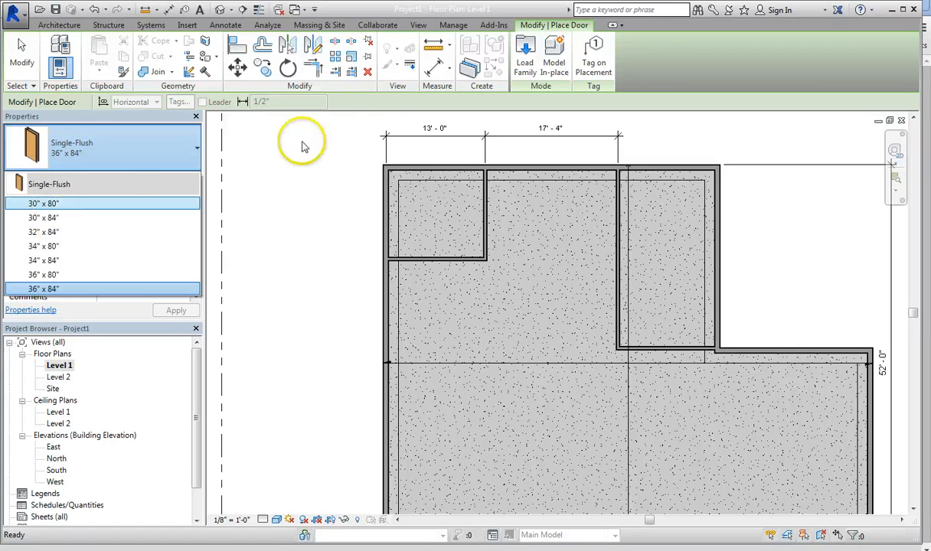
pyautogui.click(525, 50)
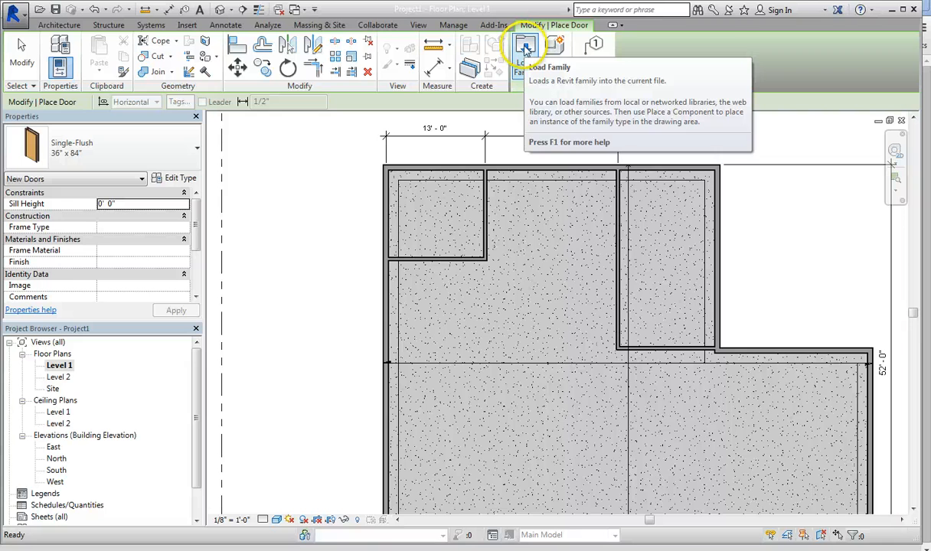
pyautogui.click(525, 51)
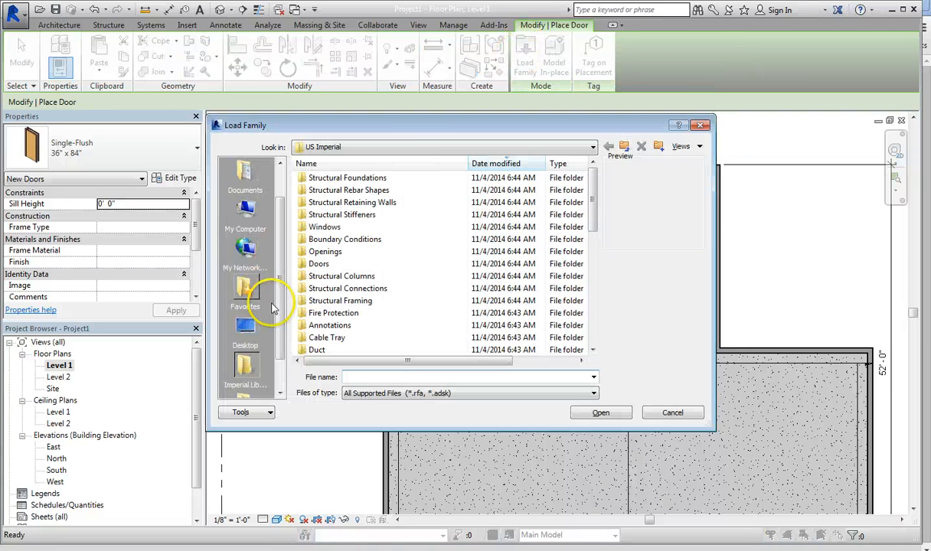
pyautogui.doubleClick(318, 265)
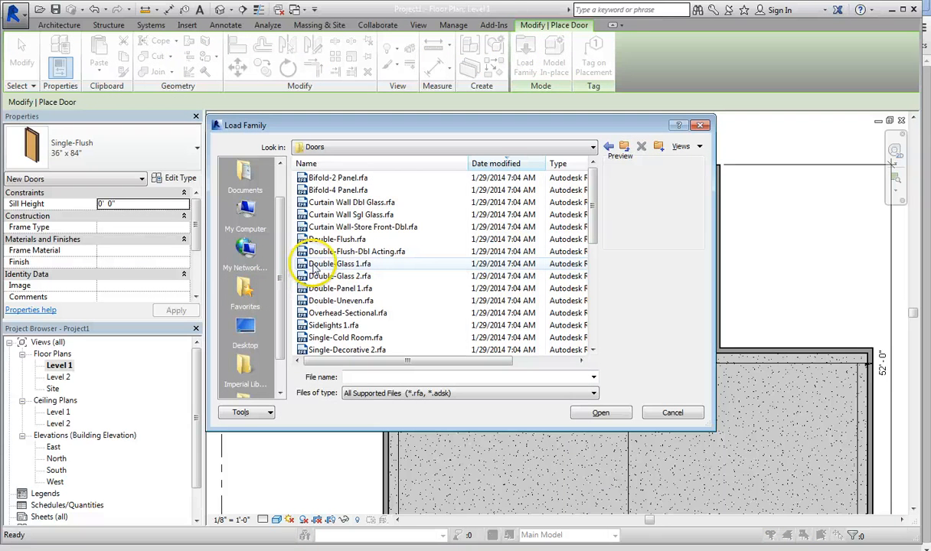
pyautogui.click(326, 215)
pyautogui.click(329, 229)
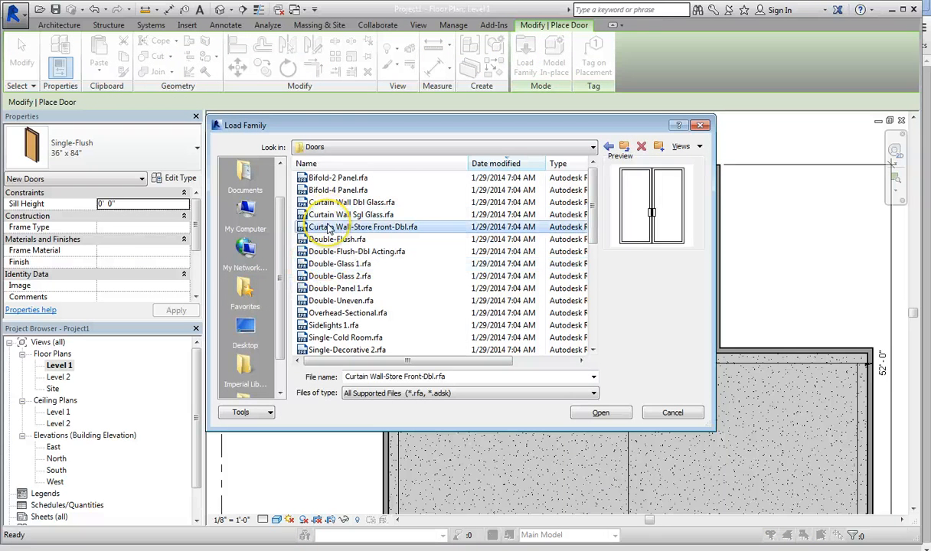
pyautogui.click(327, 240)
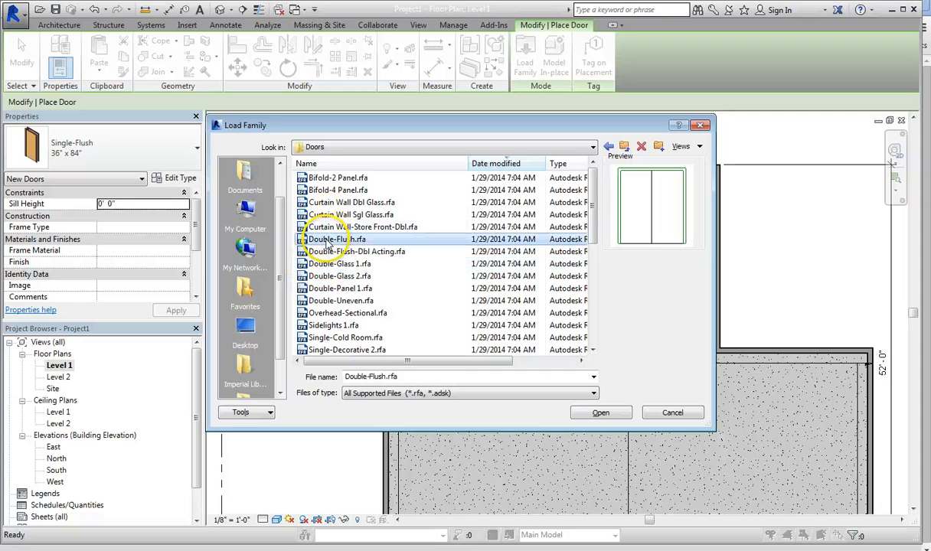
pyautogui.click(328, 288)
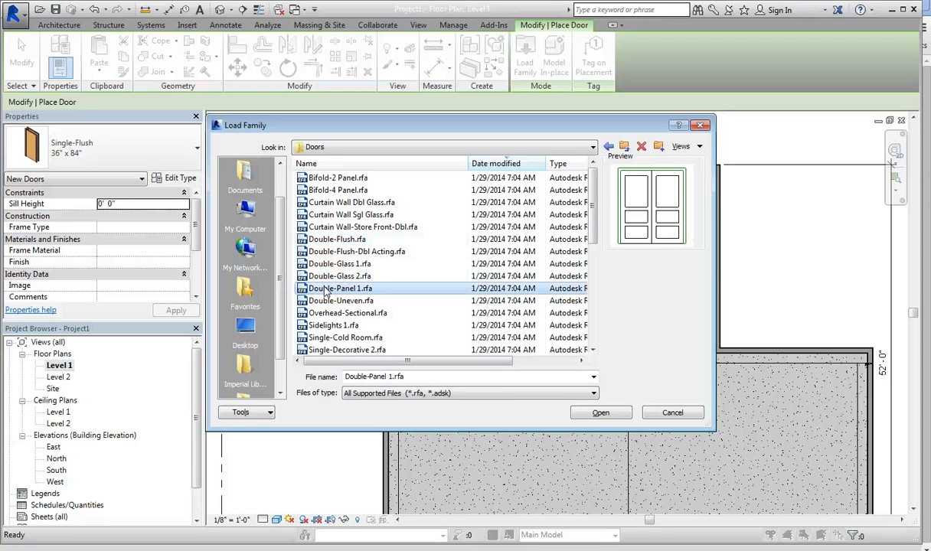
pyautogui.click(600, 414)
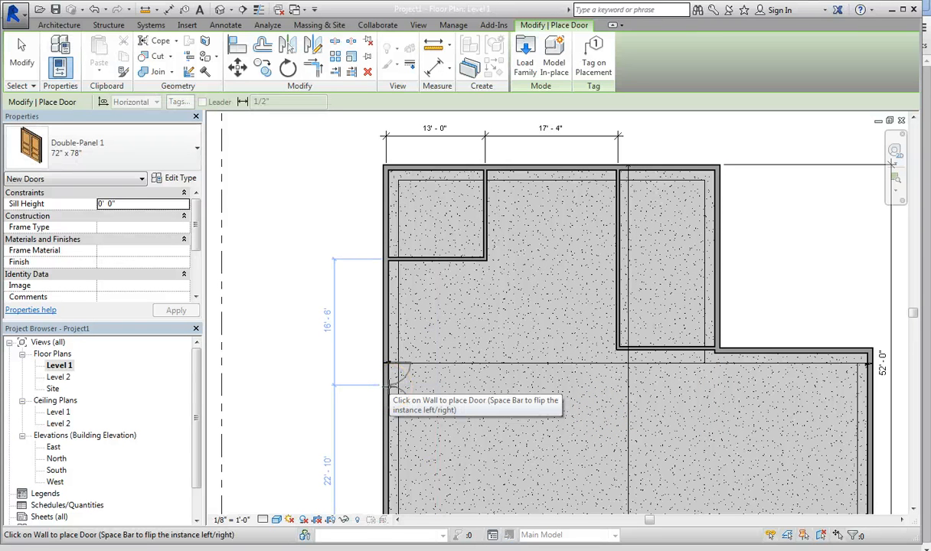
# Step: Place a 72" x 78" Double-Panel 1 door in the left exterior wall, 16'-6" below the upper-left room's horizontal partition
pyautogui.click(390, 383)
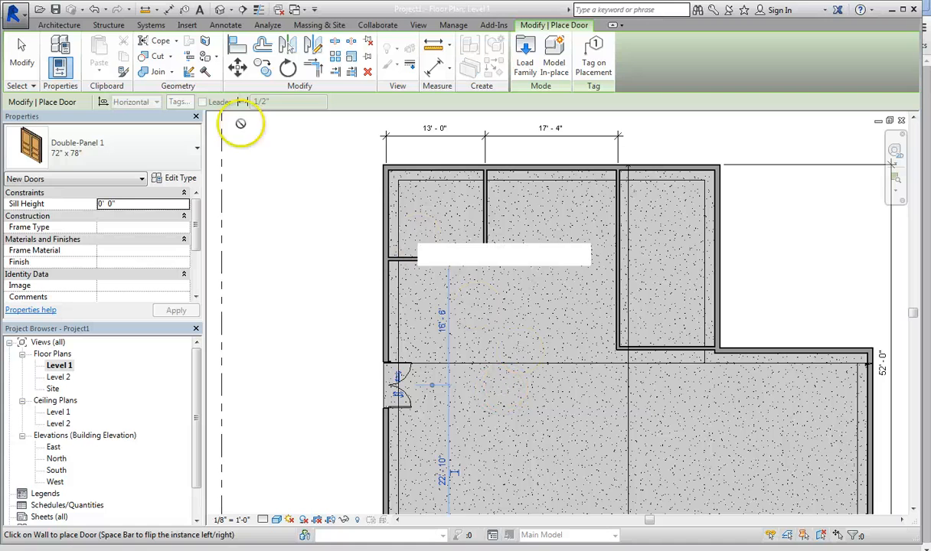
pyautogui.click(130, 149)
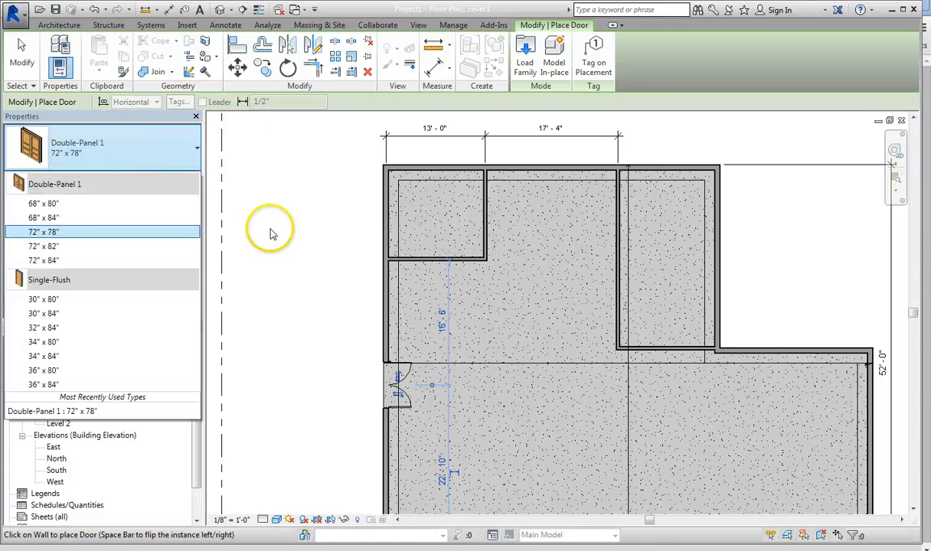
pyautogui.press('Escape')
pyautogui.press('Escape')
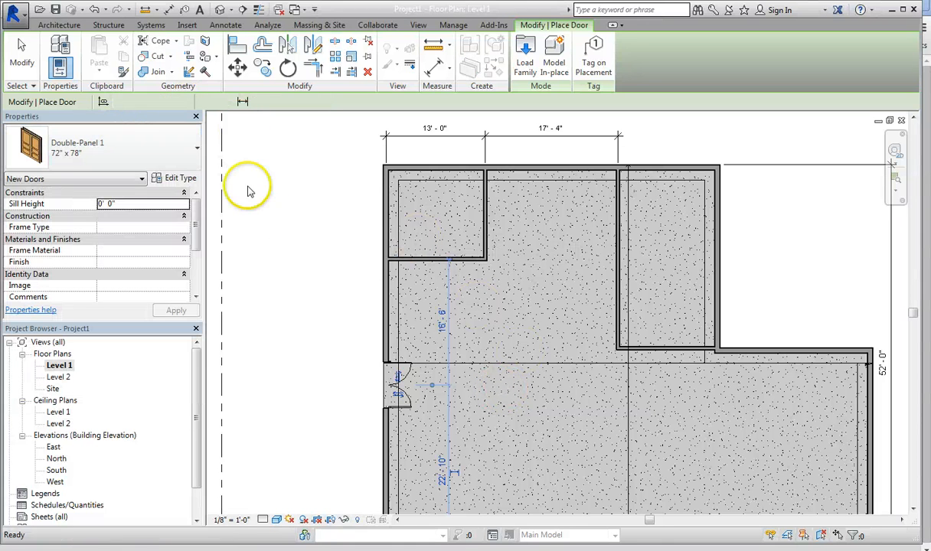
# Step: Place a Single-Flush 34" x 80" door in the upper-left room's exterior wall, 2'-0" above the horizontal partition, swinging inward
pyautogui.click(69, 25)
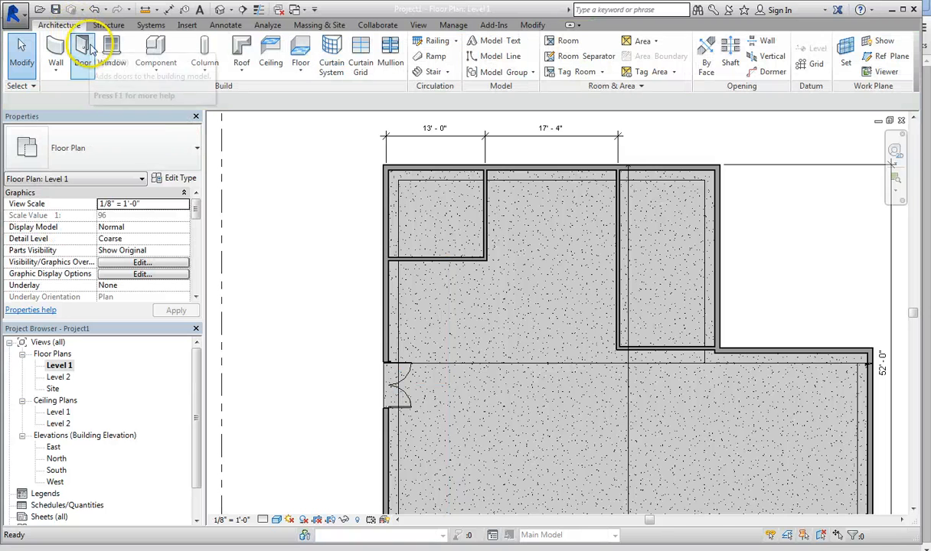
pyautogui.click(83, 56)
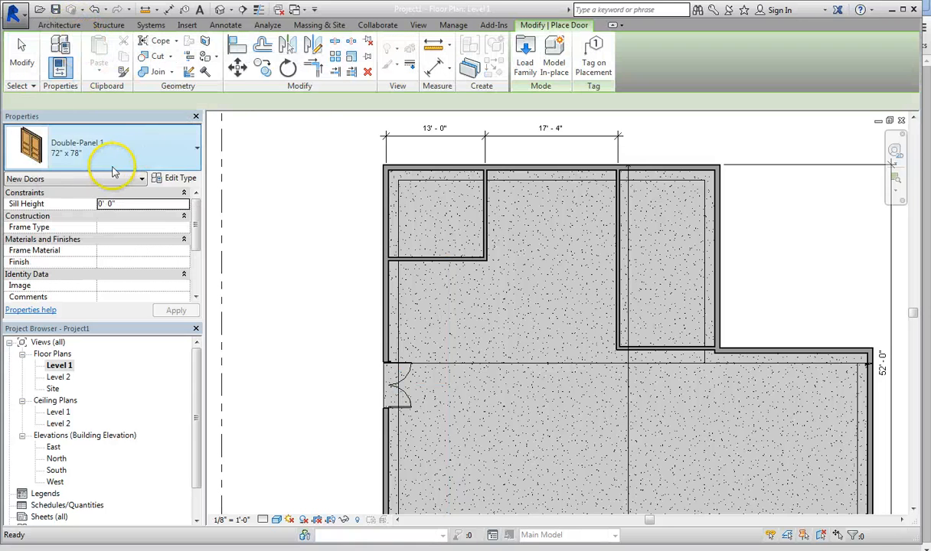
pyautogui.click(133, 141)
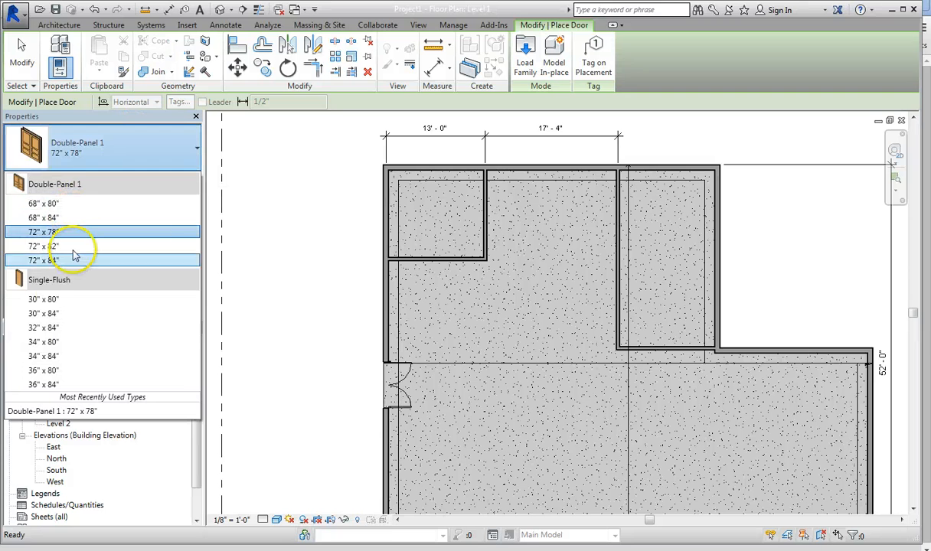
pyautogui.click(46, 342)
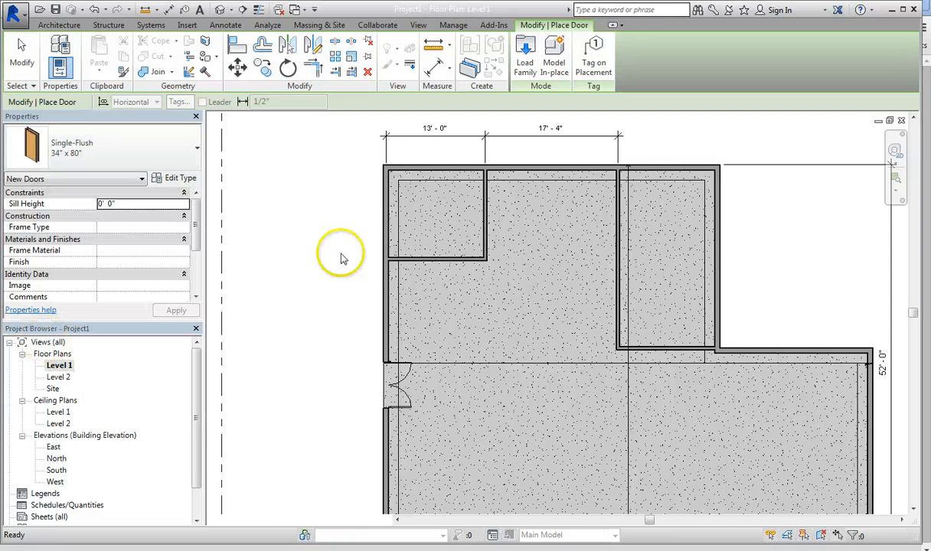
pyautogui.scroll(2, 389, 242)
pyautogui.scroll(1, 389, 242)
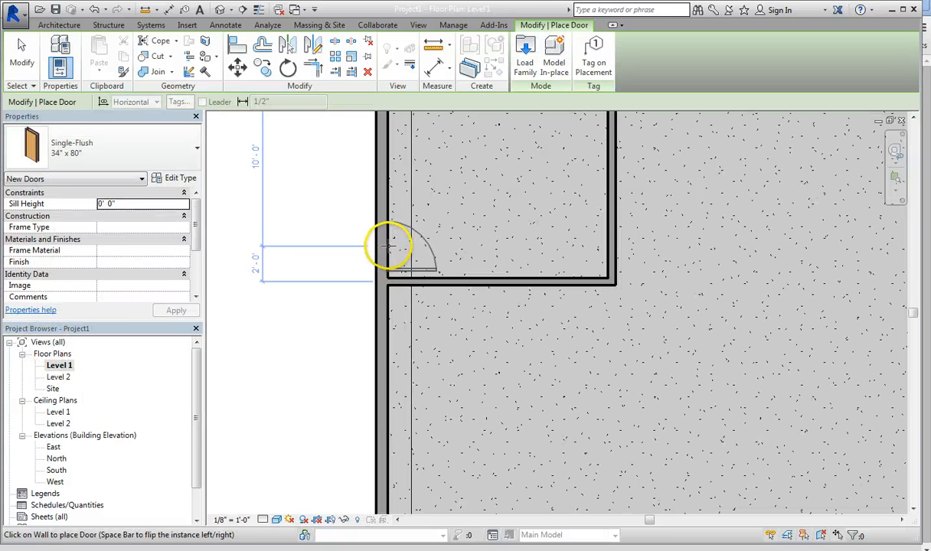
pyautogui.click(387, 245)
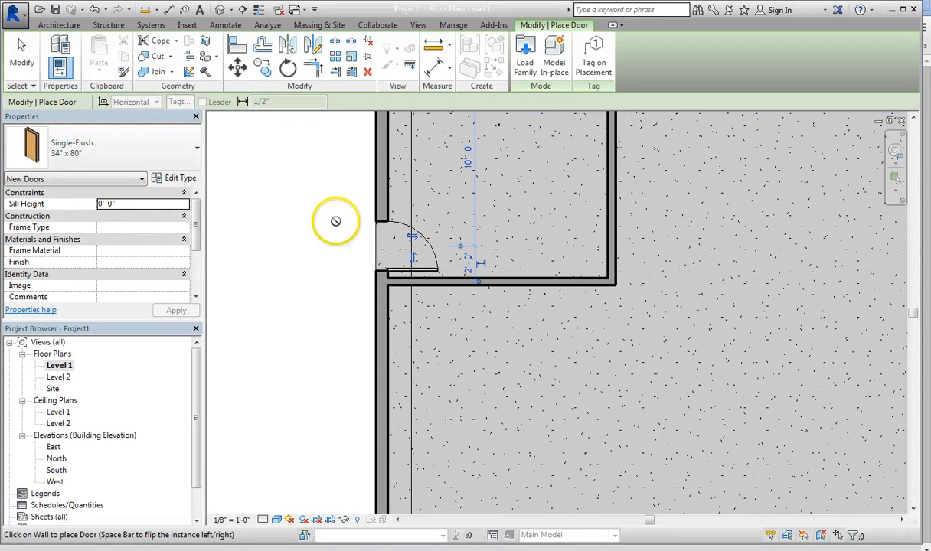
pyautogui.press('Escape')
pyautogui.press('Escape')
# Step: Shift the single-flush door along the exterior wall to 2'-1" from the horizontal partition and deselect it
pyautogui.click(391, 268)
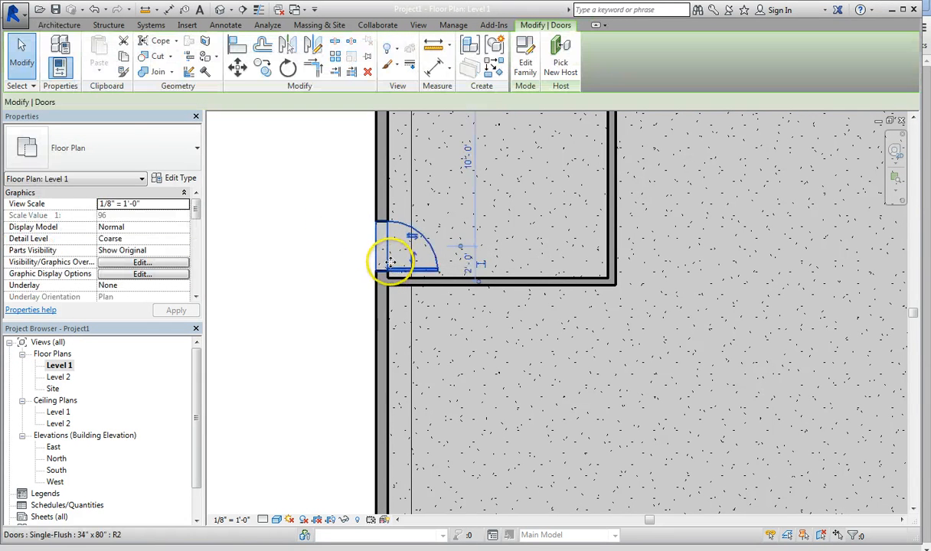
pyautogui.moveTo(389, 265)
pyautogui.mouseDown()
pyautogui.moveTo(392, 218)
pyautogui.moveTo(395, 273)
pyautogui.mouseUp()
pyautogui.scroll(5, 413, 277)
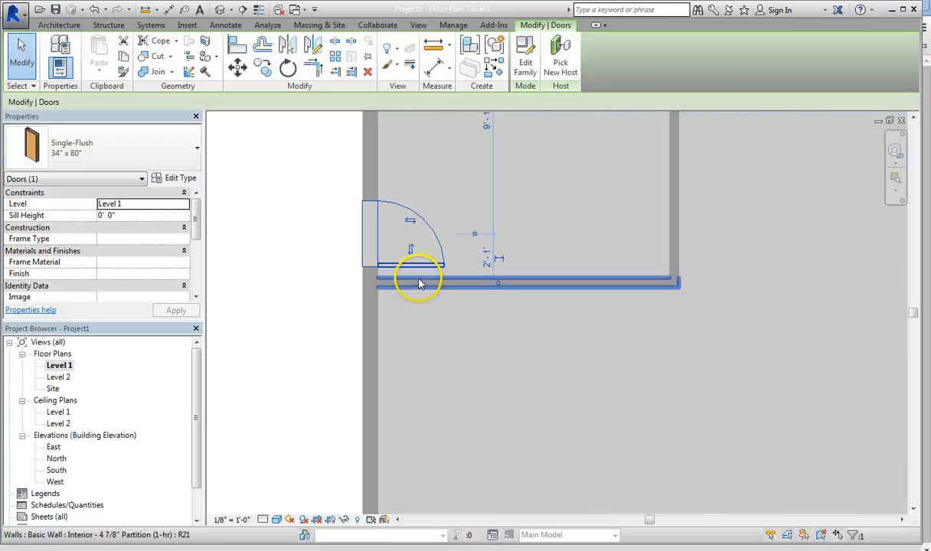
pyautogui.click(253, 187)
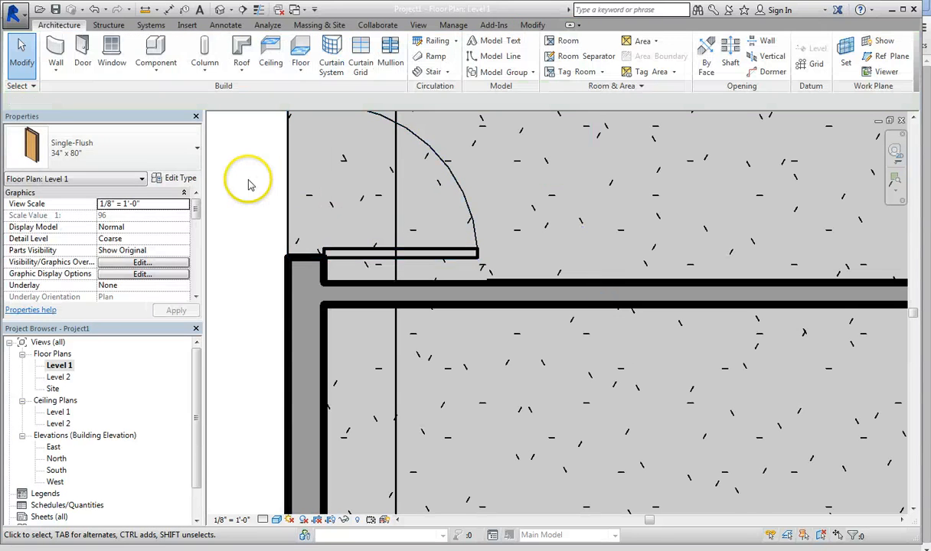
pyautogui.click(145, 10)
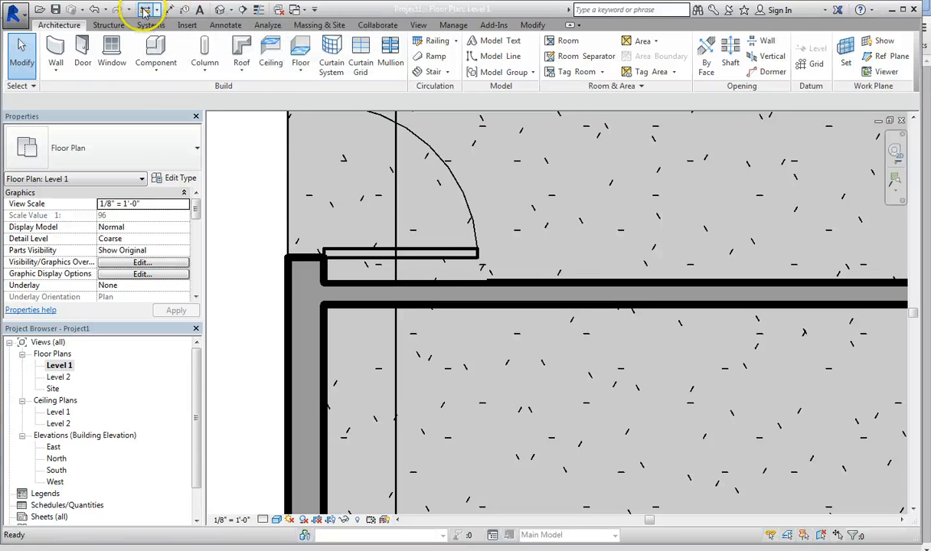
pyautogui.click(478, 258)
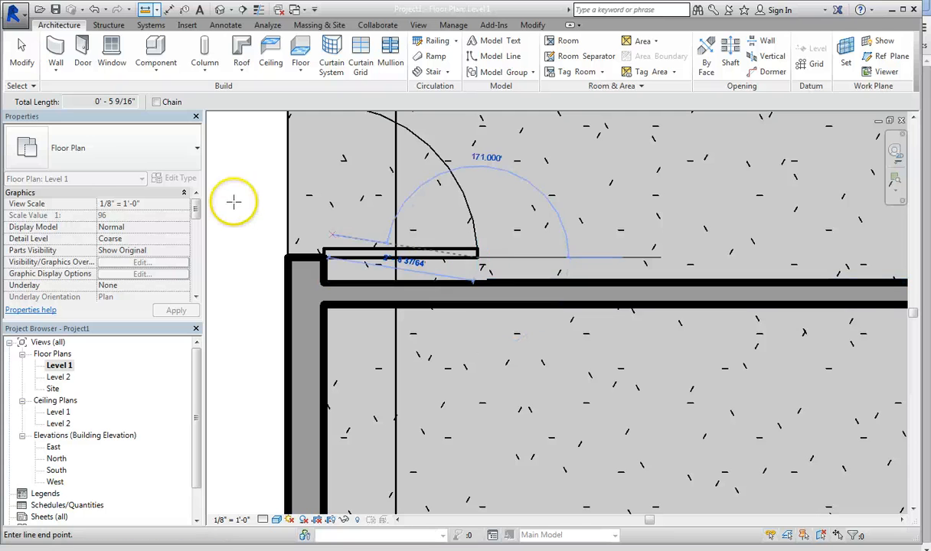
pyautogui.press('Escape')
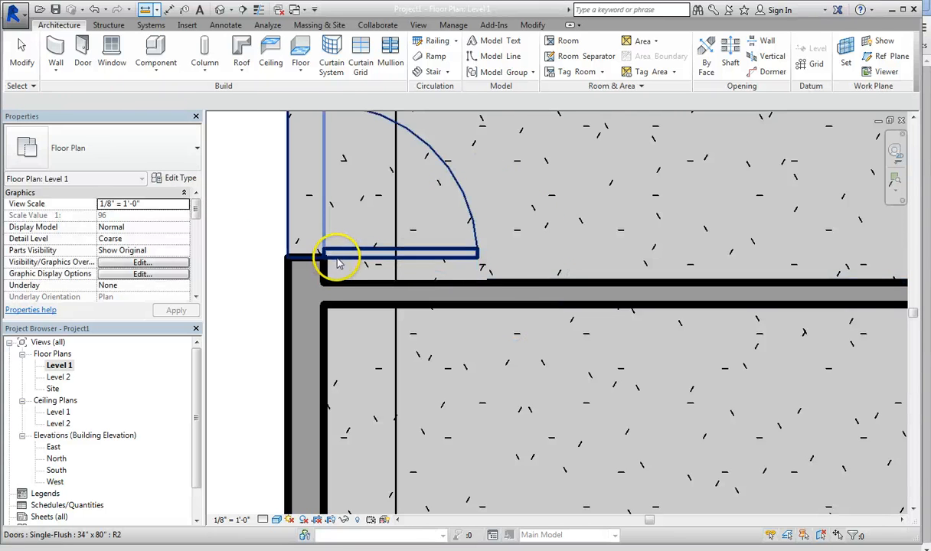
# Step: Nudge the single-flush door down the exterior wall to 2'-0" from the horizontal partition
pyautogui.click(334, 258)
pyautogui.press('Down')
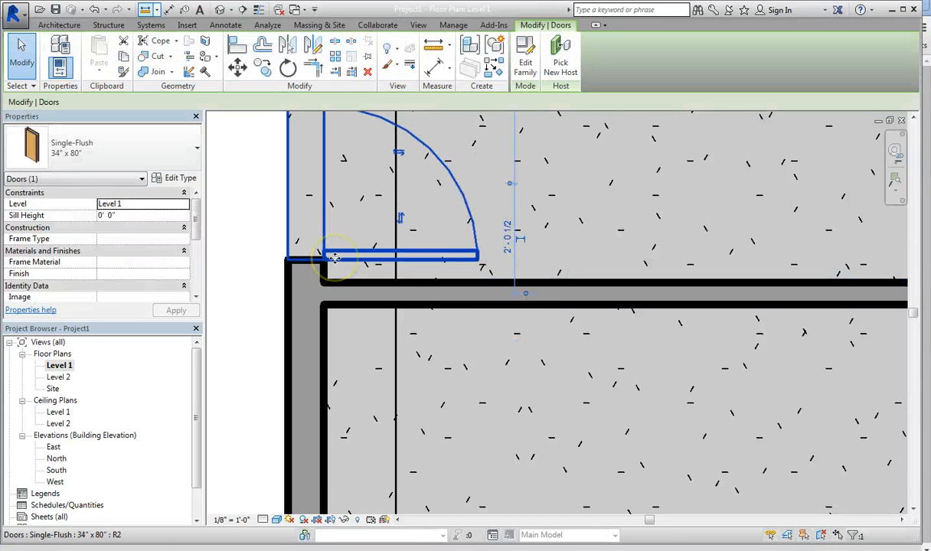
pyautogui.press('Down')
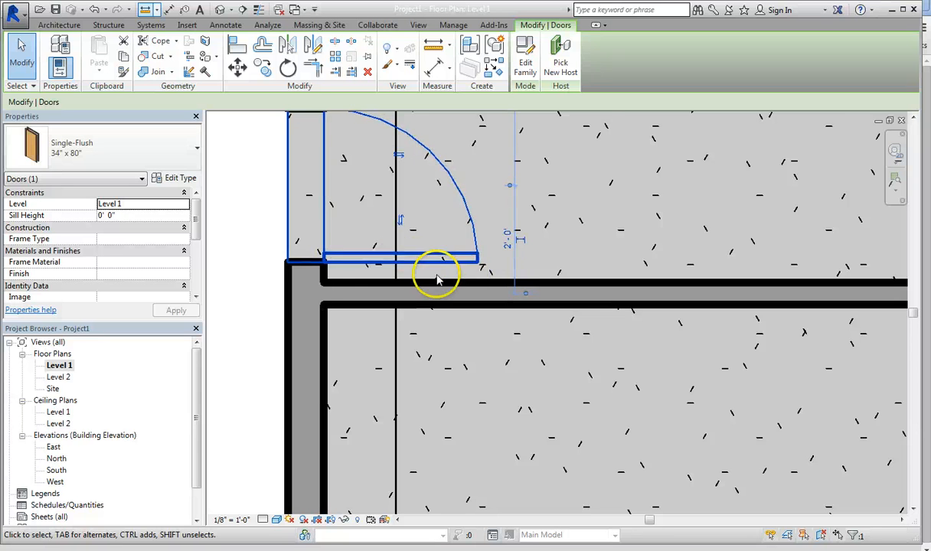
pyautogui.scroll(-1, 310, 254)
pyautogui.scroll(-1, 308, 255)
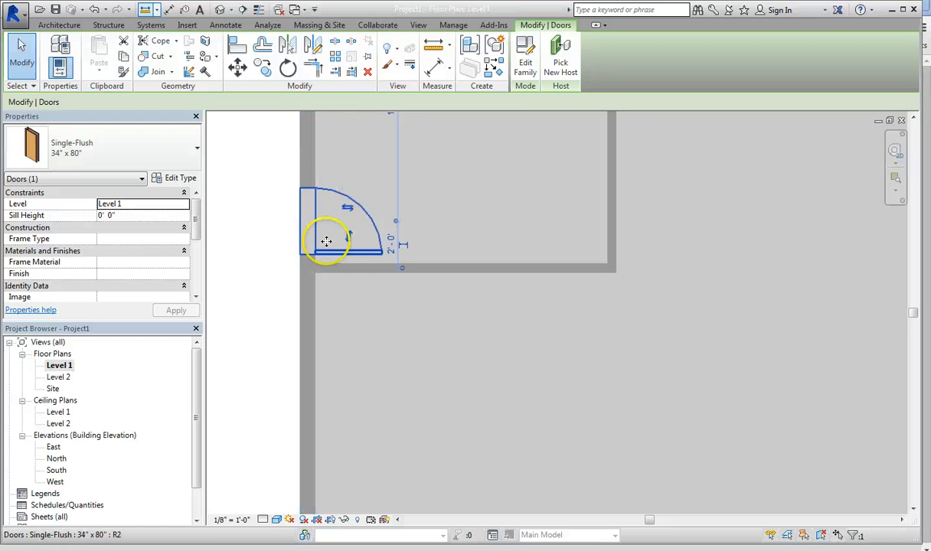
# Step: Place two Fixed 36" x 48" windows in the upper-left room's top exterior wall, 3'-6" from the left corner and 4'-0" from the partition
pyautogui.scroll(-2, 253, 279)
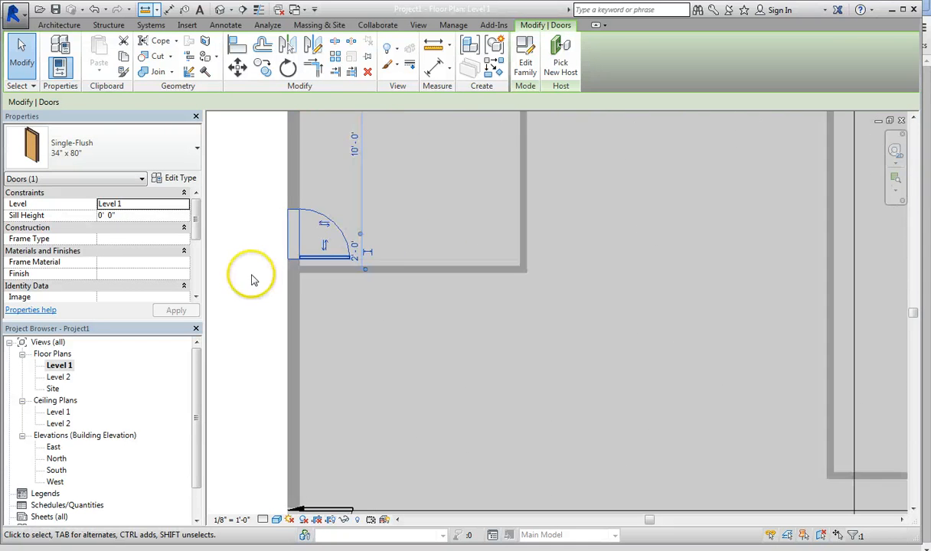
pyautogui.moveTo(270, 279); pyautogui.dragTo(282, 305, button='middle')
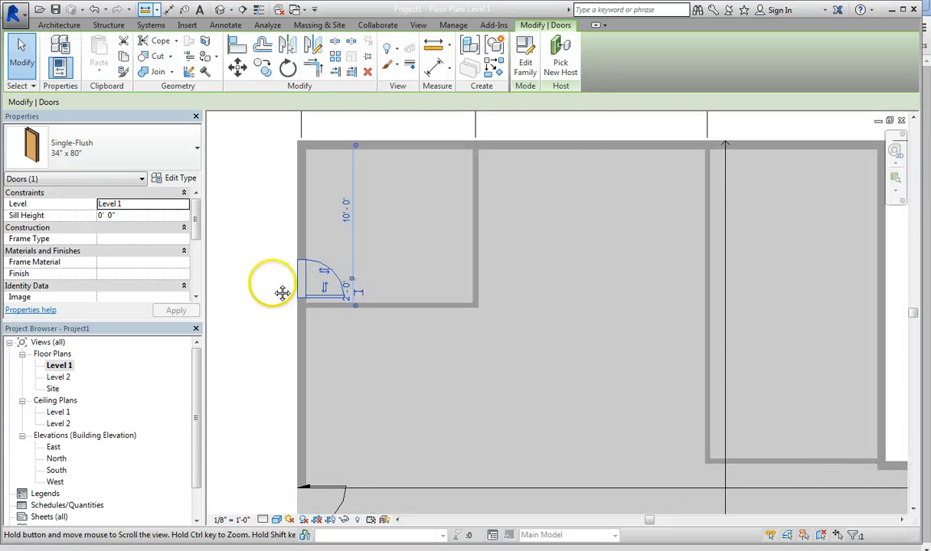
pyautogui.moveTo(360, 439); pyautogui.dragTo(370, 307, button='middle')
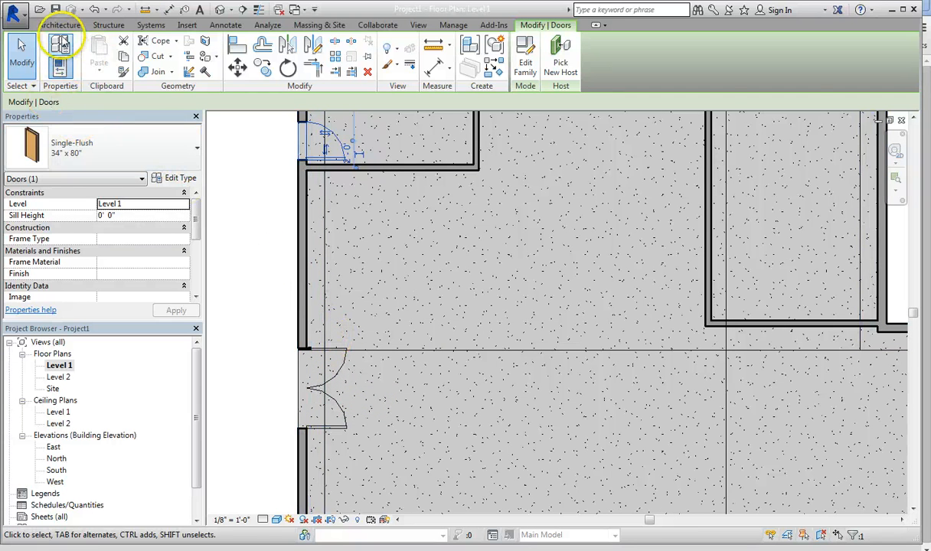
pyautogui.click(62, 25)
pyautogui.click(112, 52)
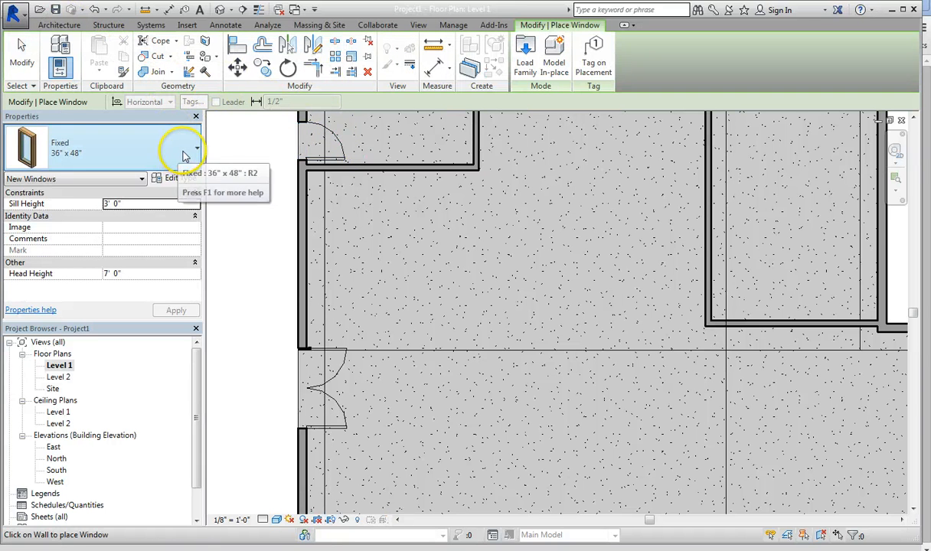
pyautogui.moveTo(356, 209); pyautogui.dragTo(356, 353, button='middle')
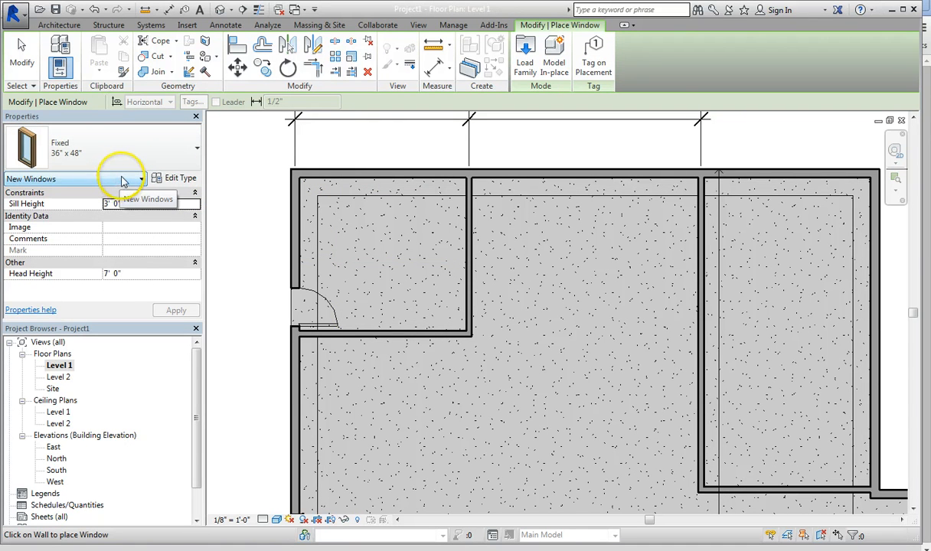
pyautogui.click(342, 168)
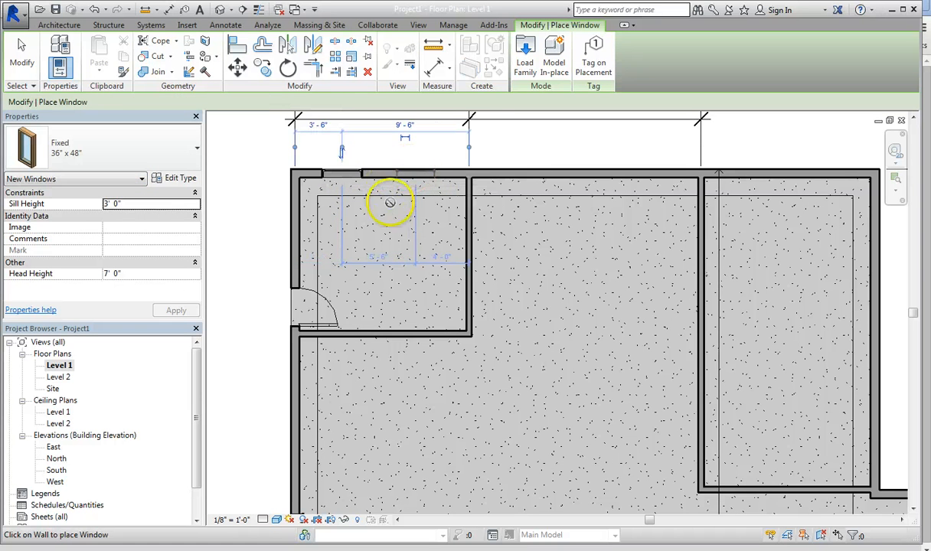
pyautogui.scroll(3, 392, 167)
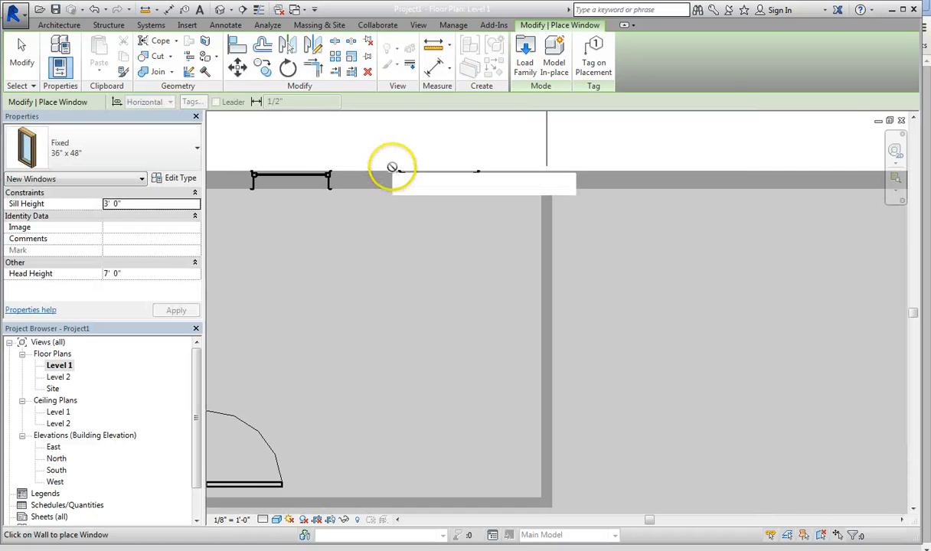
pyautogui.press('Escape')
# Step: Nudge the left window along the top wall toward the partition and set its distance from the left corner to 4'-0"
pyautogui.scroll(-1, 353, 212)
pyautogui.moveTo(360, 217); pyautogui.dragTo(423, 229, button='middle')
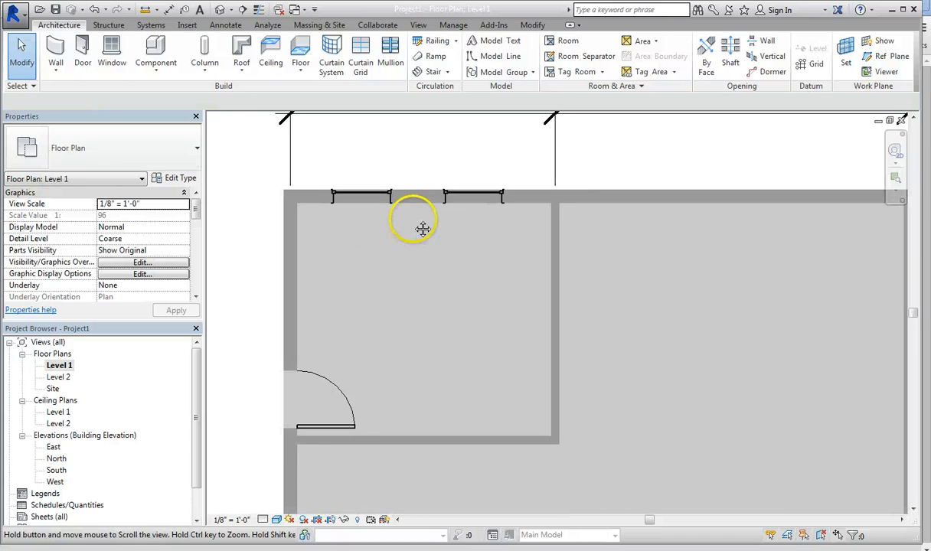
pyautogui.click(361, 190)
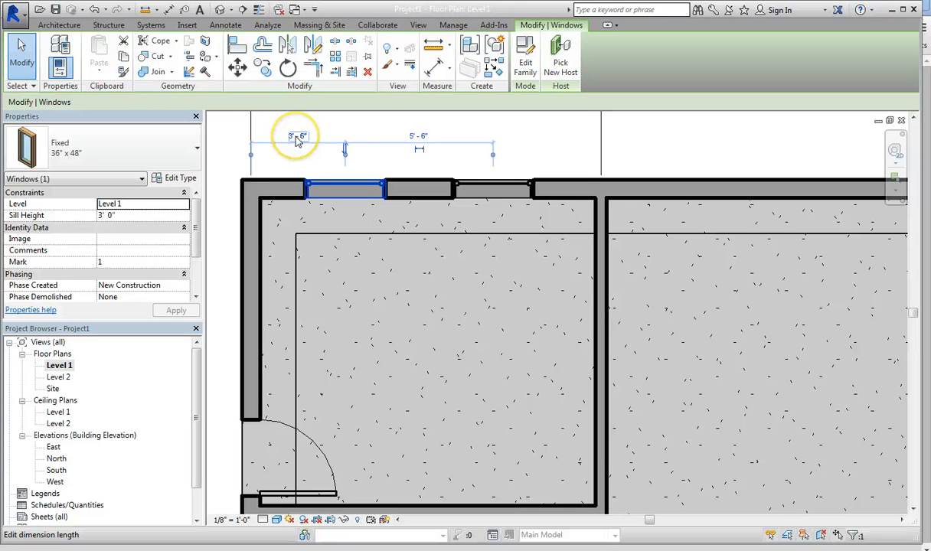
pyautogui.press('Right')
pyautogui.press('Right')
pyautogui.press('Right')
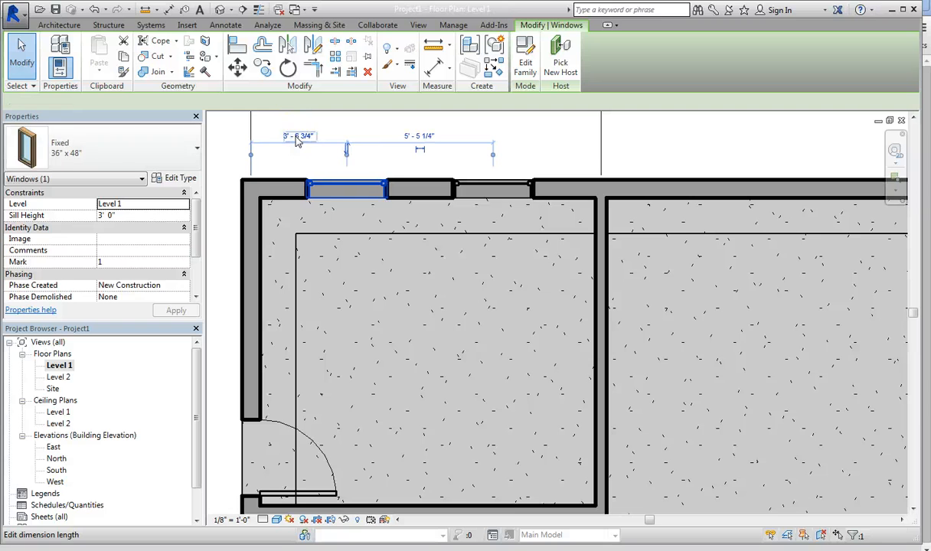
pyautogui.press('Right')
pyautogui.press('Right')
pyautogui.press('Right')
pyautogui.press('Right')
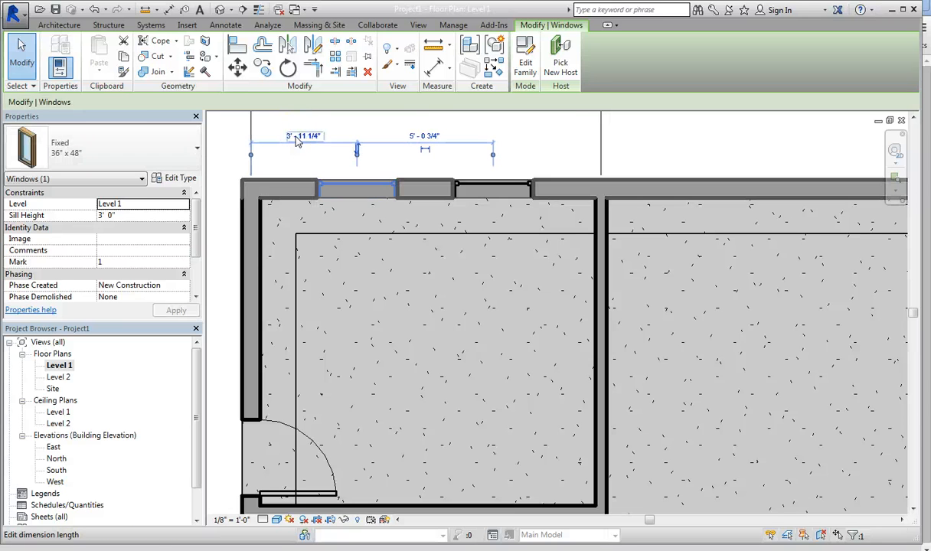
pyautogui.click(299, 138)
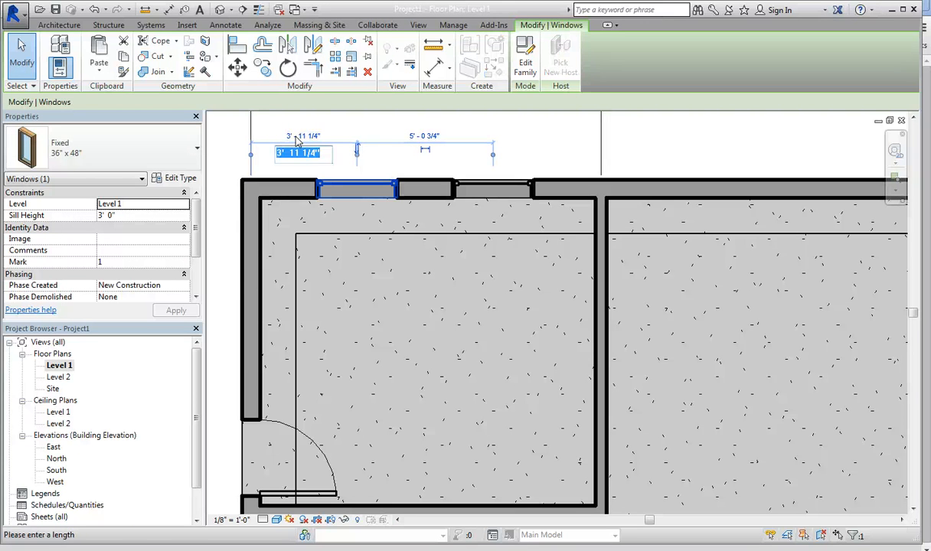
pyautogui.write('4')
pyautogui.press('Return')
# Step: Slide the right window along the top wall to 2'-1" from the partition and back to 4'-4"
pyautogui.click(499, 187)
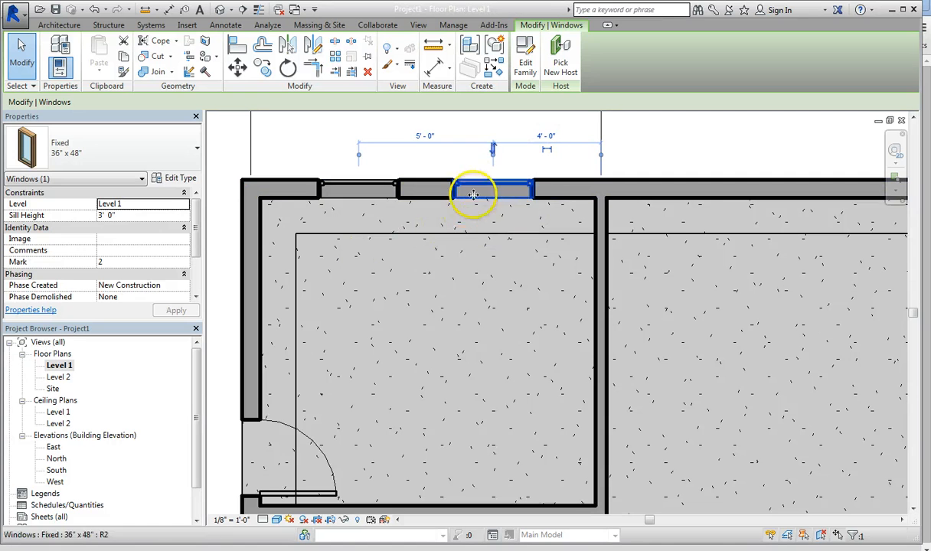
pyautogui.moveTo(481, 187); pyautogui.dragTo(539, 183)
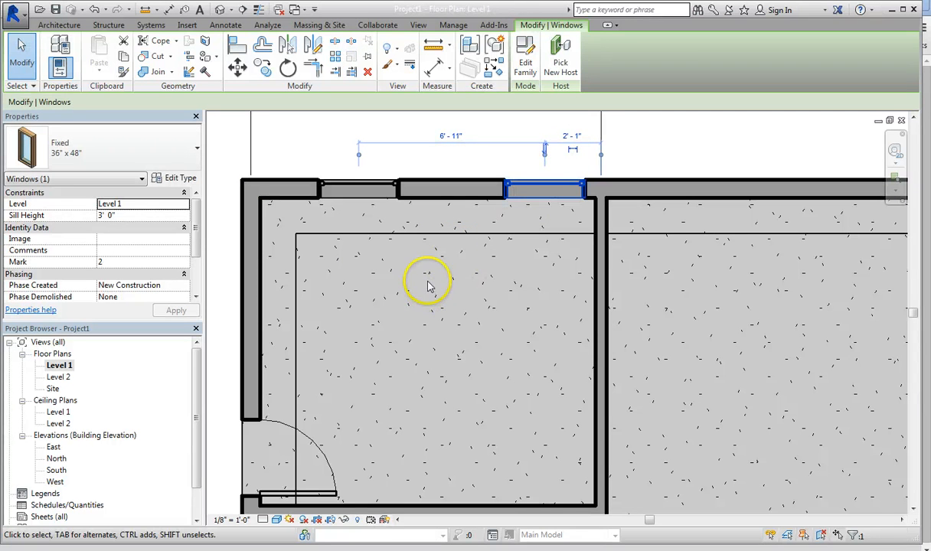
pyautogui.moveTo(517, 188); pyautogui.dragTo(478, 187)
# Step: Set the right window's distance from the room's vertical partition to 4'-0"
pyautogui.click(537, 137)
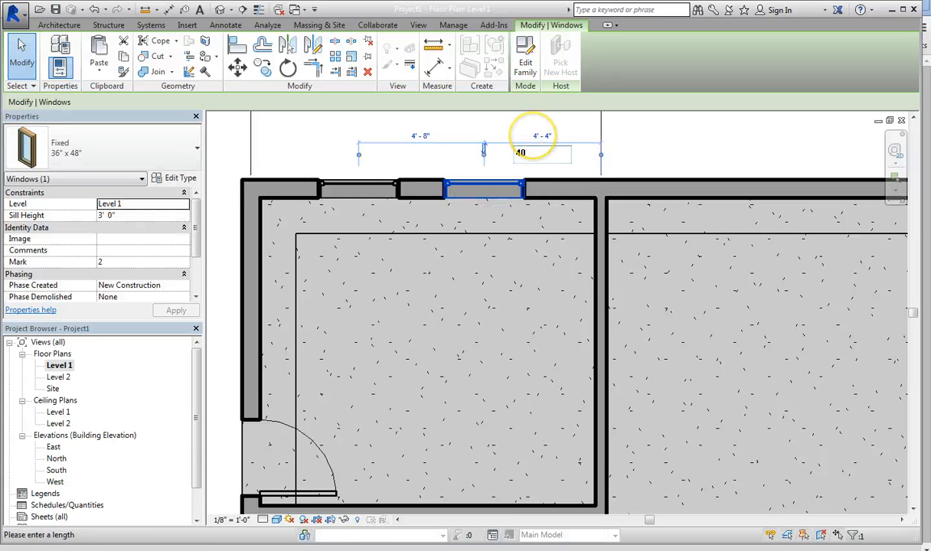
pyautogui.write('4')
pyautogui.press('Return')
# Step: Start placing a component and review the component types already loaded in the project
pyautogui.scroll(-2, 452, 289)
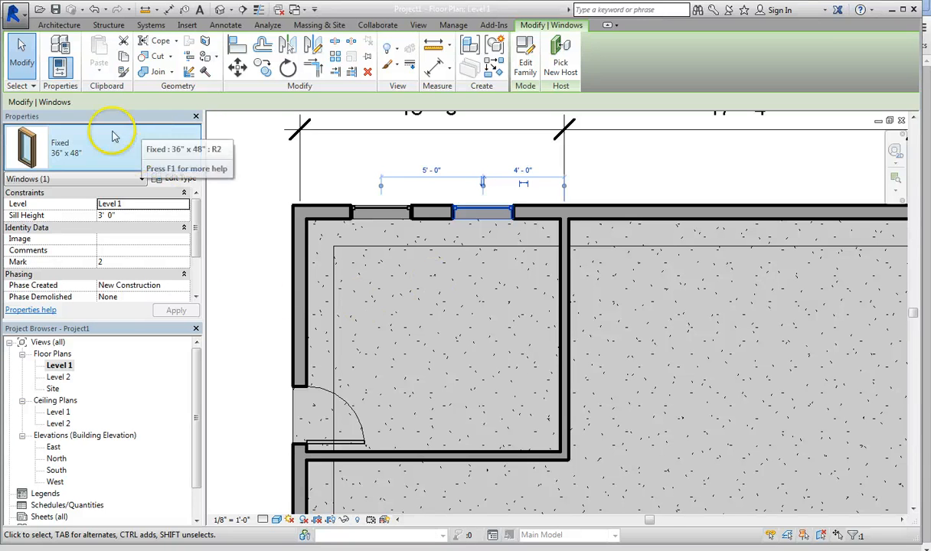
pyautogui.click(66, 25)
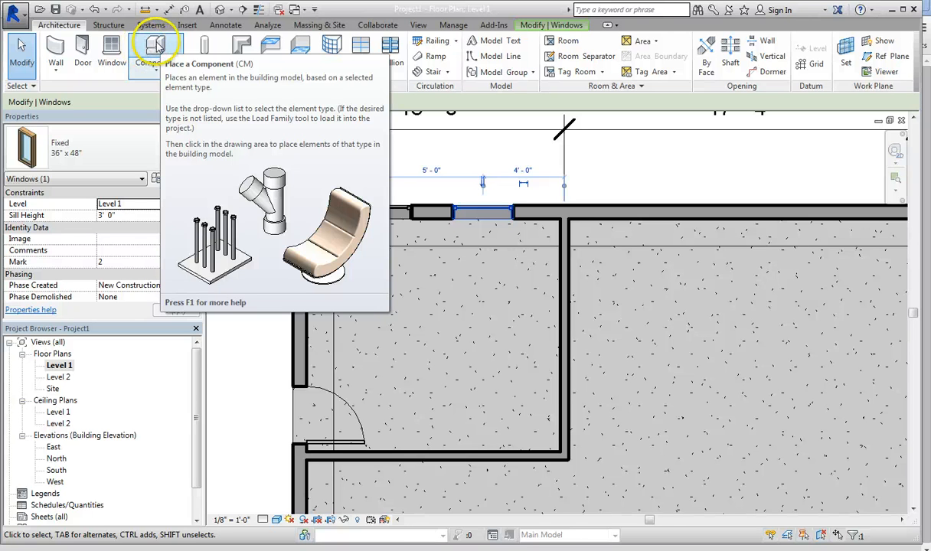
pyautogui.click(156, 47)
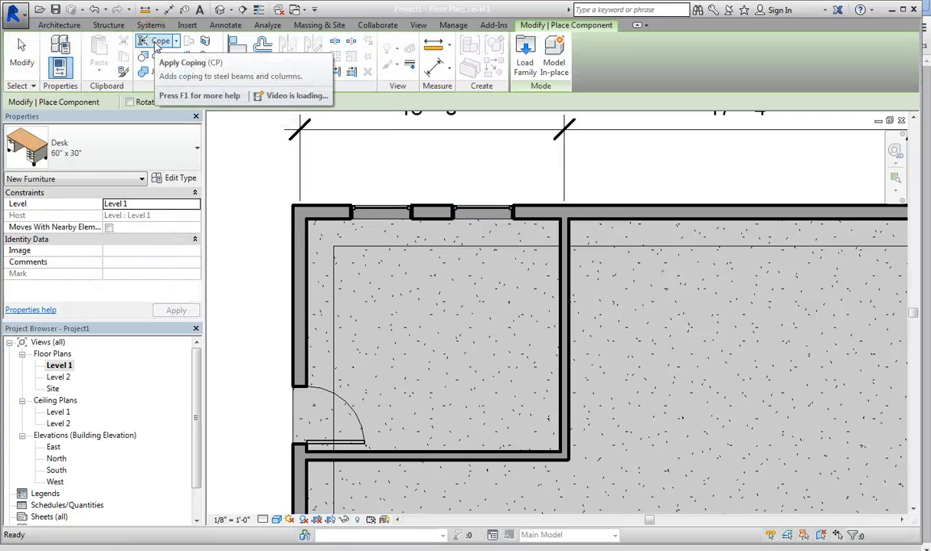
pyautogui.click(134, 154)
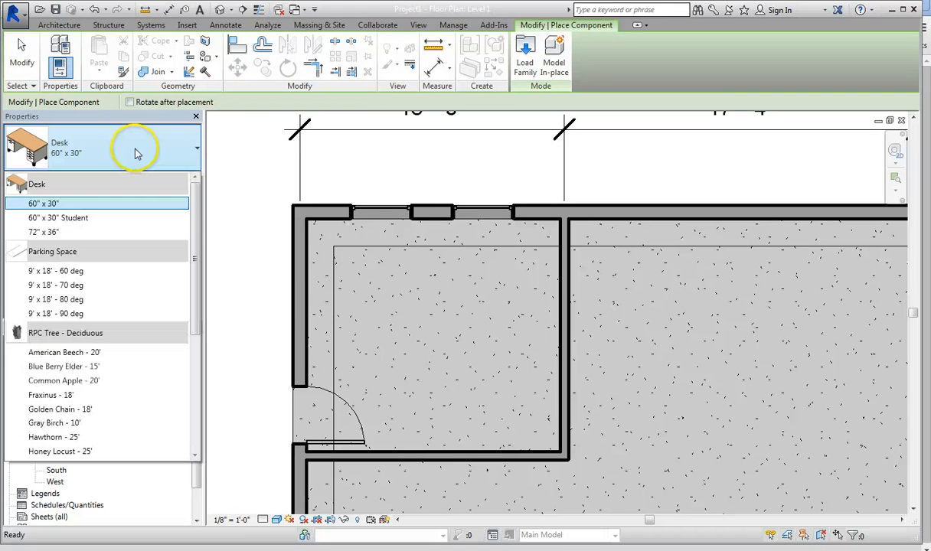
pyautogui.click(134, 154)
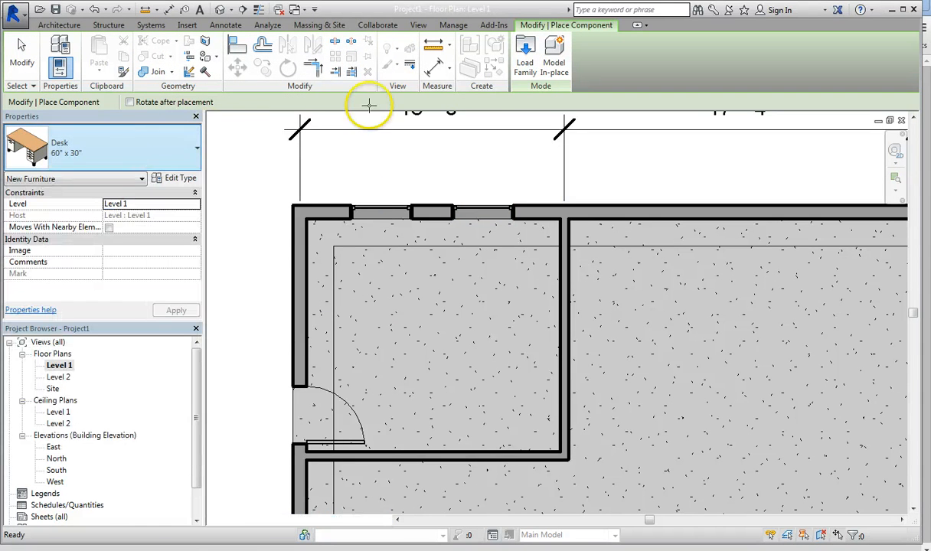
# Step: Load the Toilet-Domestic-3D family from the US Imperial library's Plumbing, Architectural, Fixtures, Water Closets folder
pyautogui.click(529, 47)
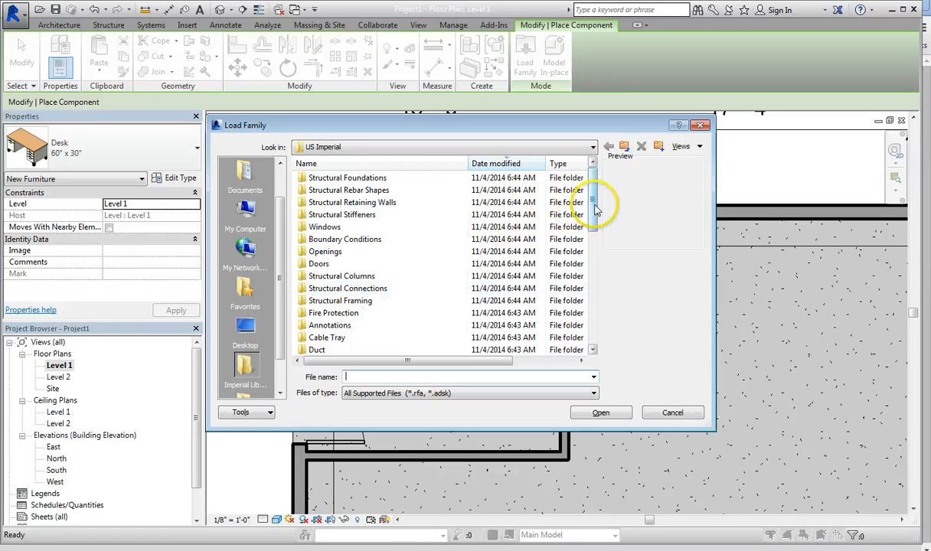
pyautogui.moveTo(593, 207); pyautogui.dragTo(591, 259)
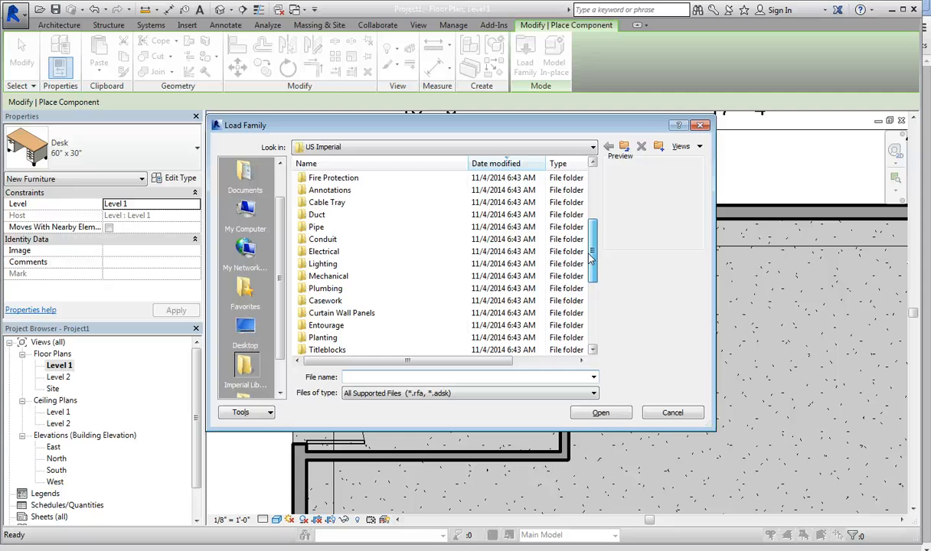
pyautogui.moveTo(590, 259); pyautogui.dragTo(591, 263)
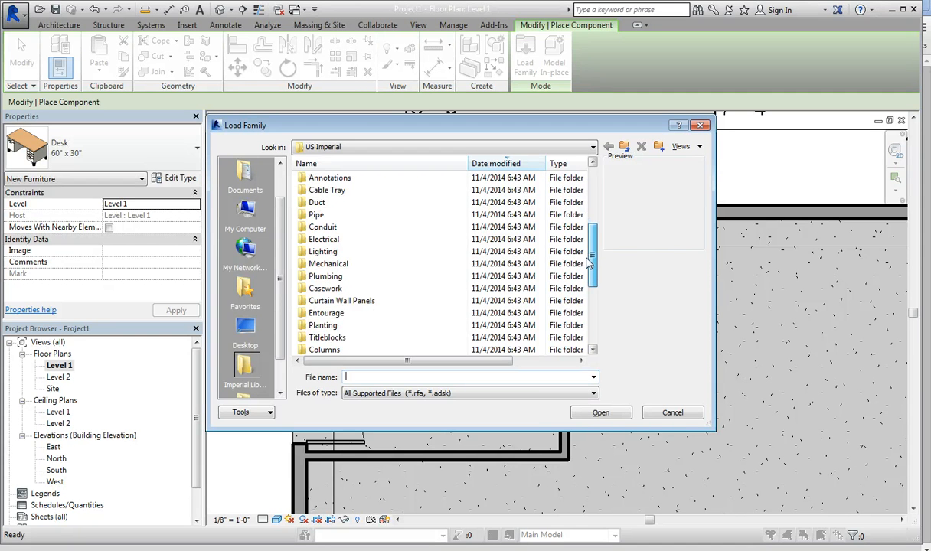
pyautogui.doubleClick(309, 277)
pyautogui.doubleClick(316, 190)
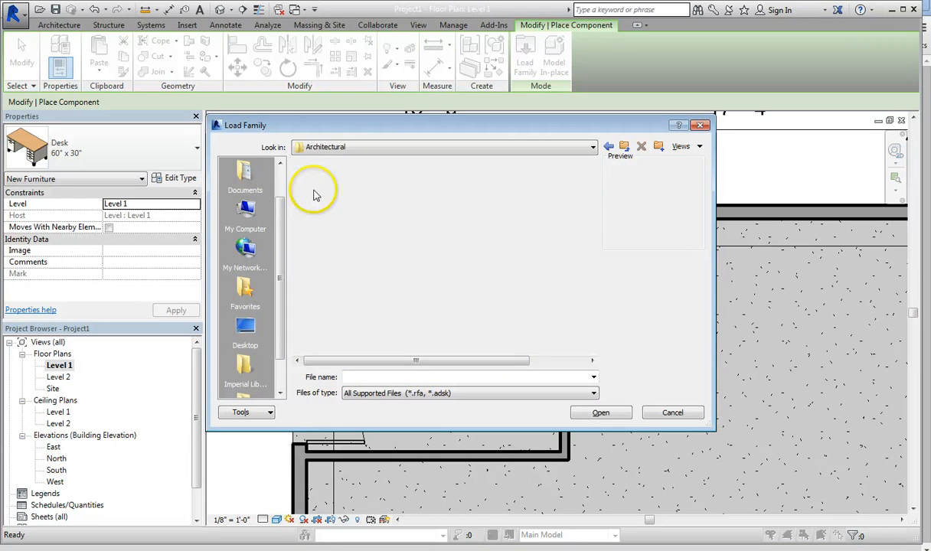
pyautogui.doubleClick(315, 179)
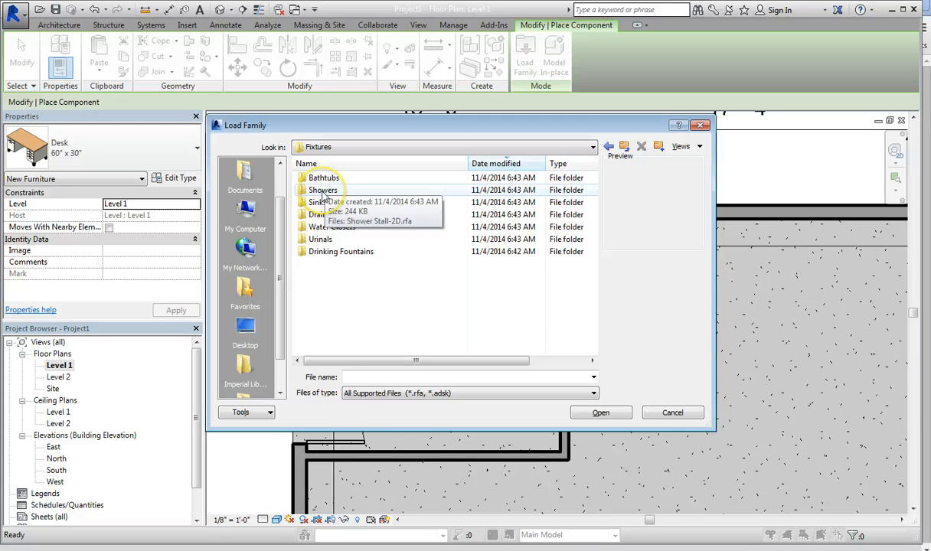
pyautogui.click(323, 192)
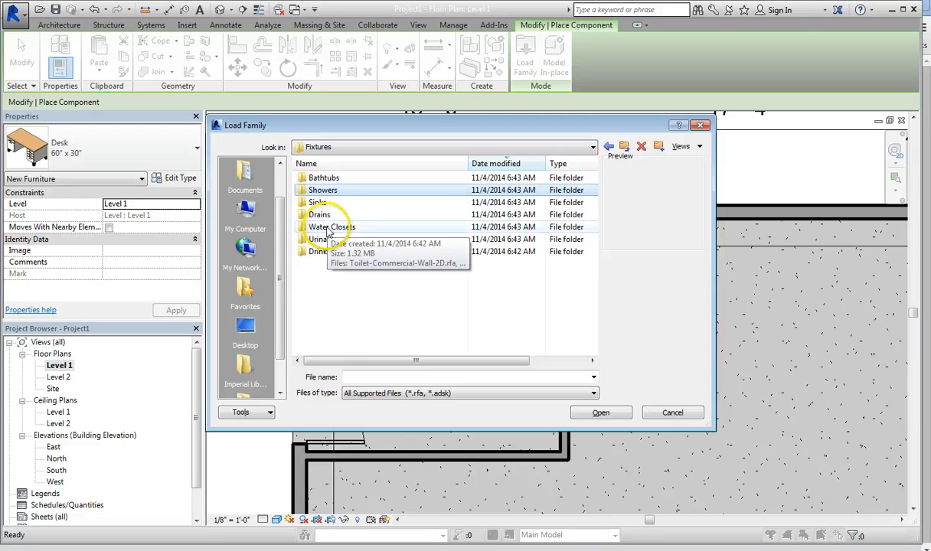
pyautogui.doubleClick(329, 228)
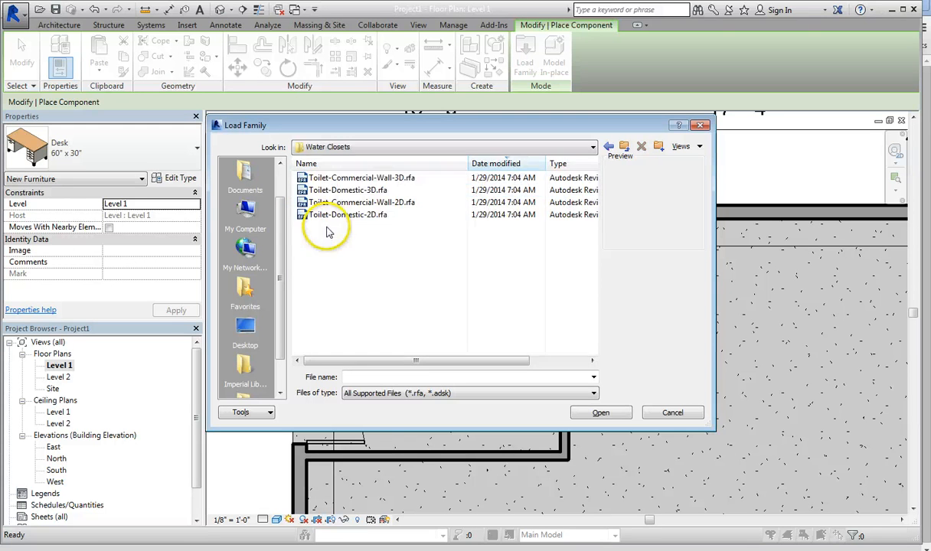
pyautogui.click(333, 178)
pyautogui.click(334, 190)
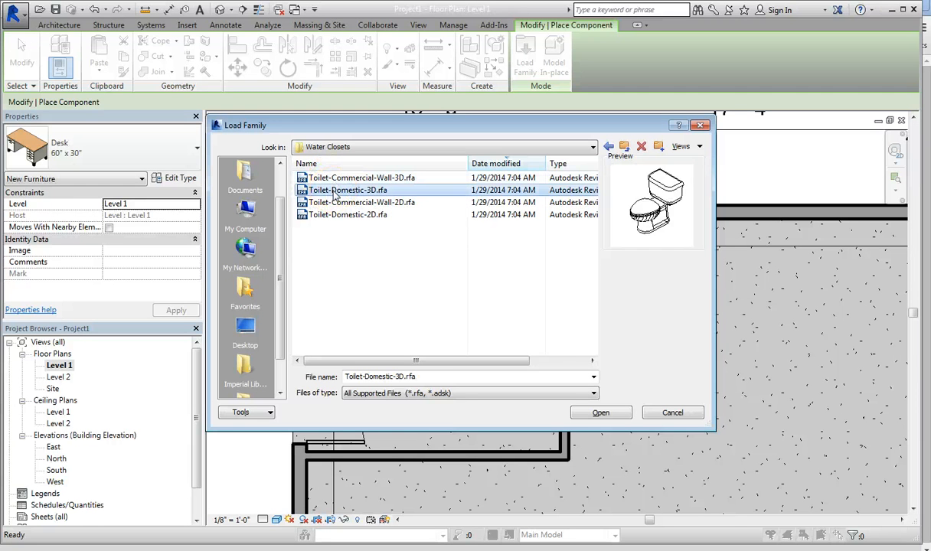
pyautogui.click(600, 410)
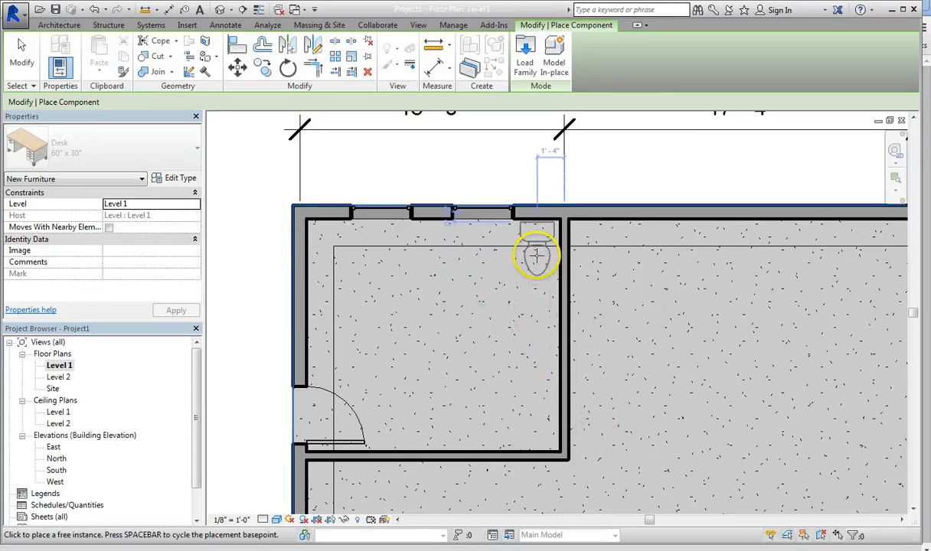
# Step: Place the Toilet-Domestic-3D in the upper-left room's upper-right corner, 1'-9" from the partition and 0'-9" from the top wall, and end placement
pyautogui.scroll(3, 532, 256)
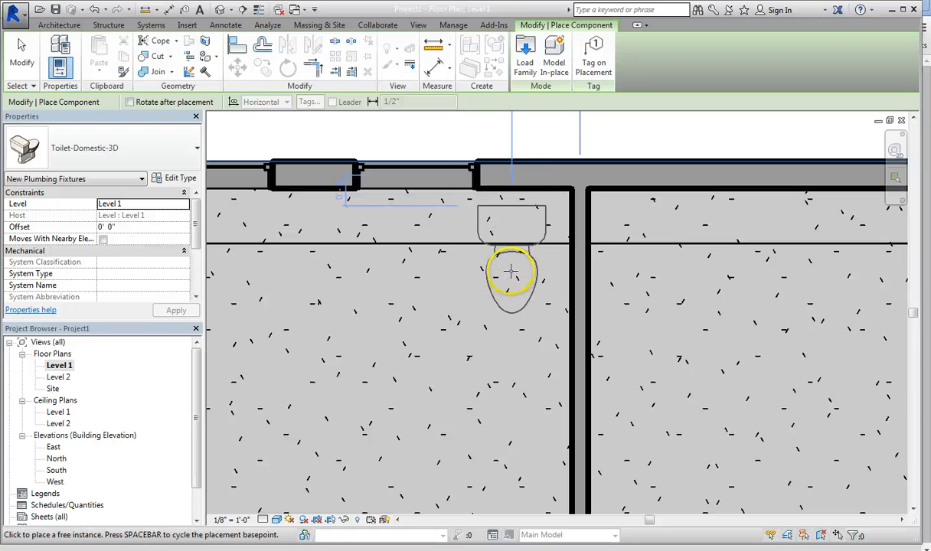
pyautogui.click(510, 272)
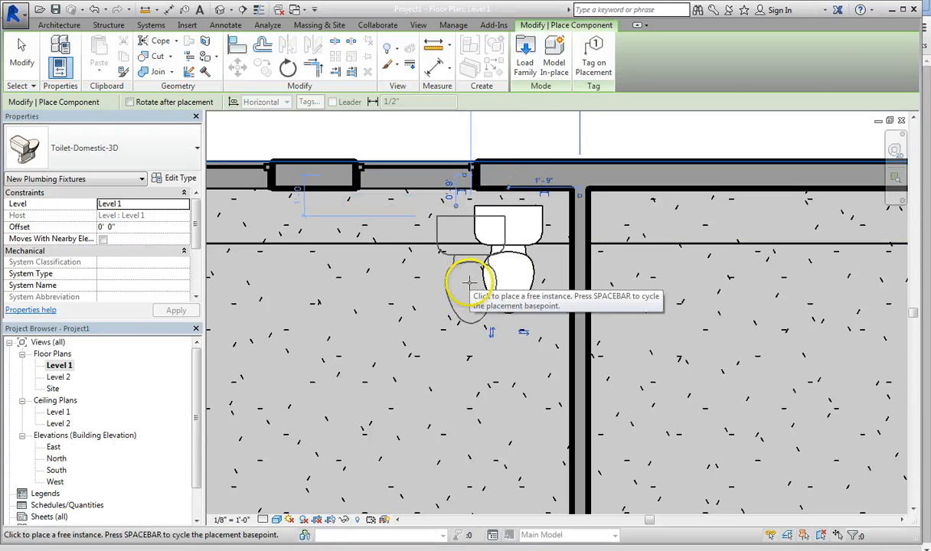
pyautogui.press('Escape')
pyautogui.press('Escape')
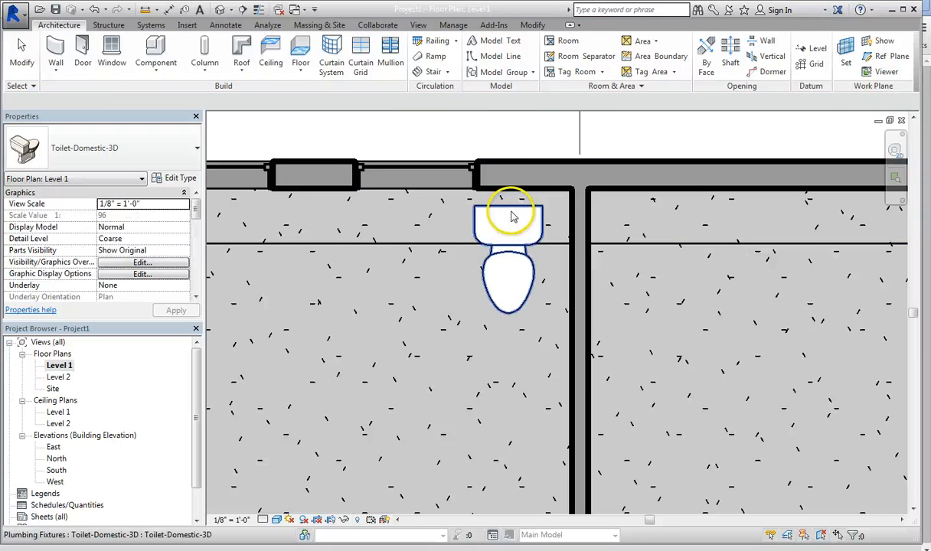
# Step: Move the toilet around the room and reposition it in the upper-right corner, 1'-7" from the partition and 0'-6" from the top wall
pyautogui.moveTo(513, 218); pyautogui.dragTo(526, 181)
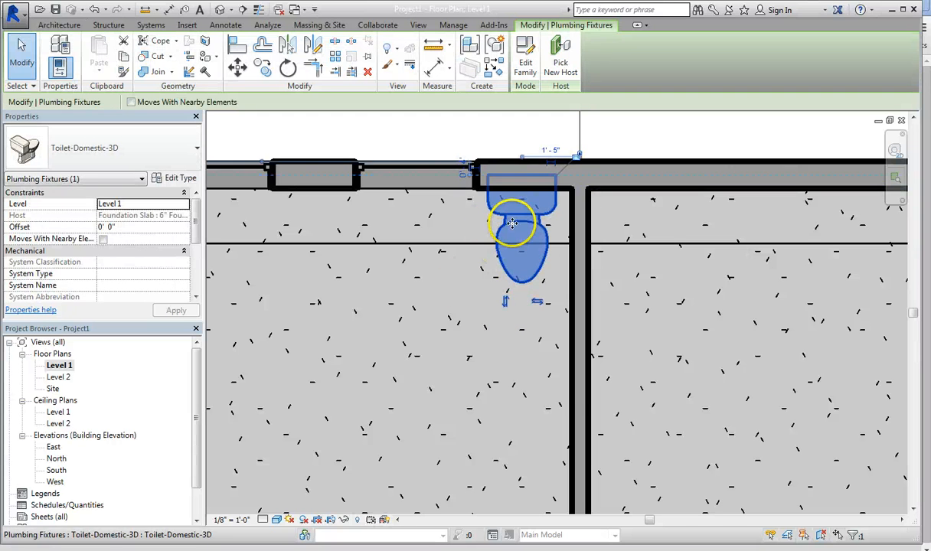
pyautogui.moveTo(513, 215); pyautogui.dragTo(384, 368)
pyautogui.moveTo(389, 335); pyautogui.dragTo(530, 203)
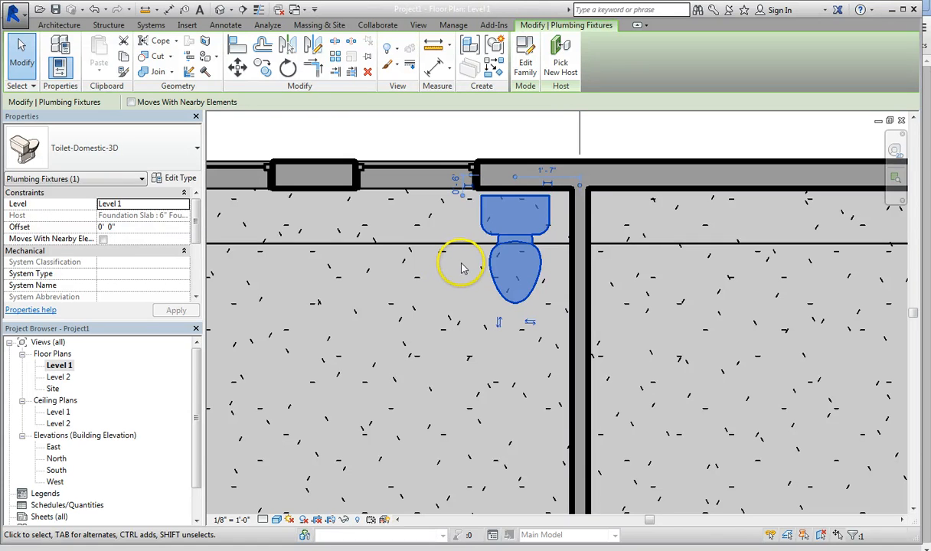
pyautogui.press('space')
pyautogui.click(518, 261)
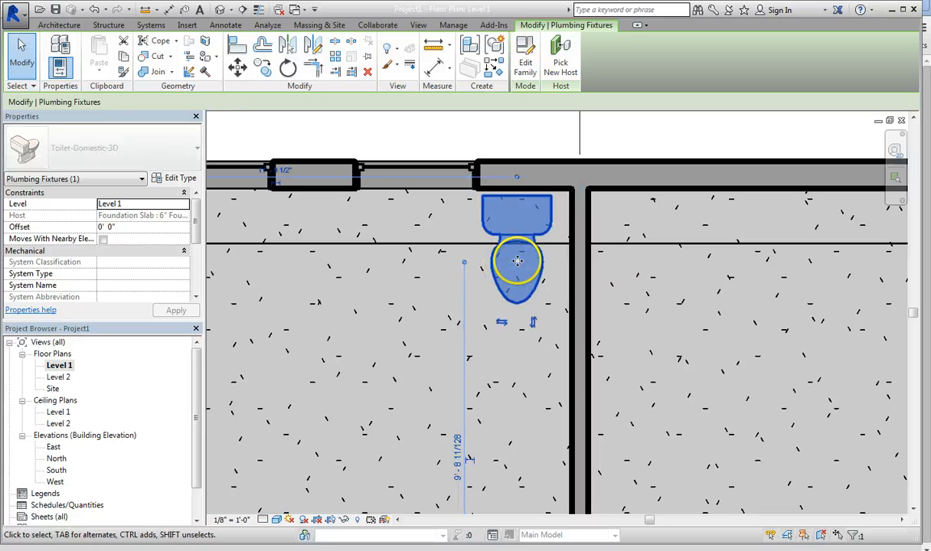
pyautogui.rightClick(515, 242)
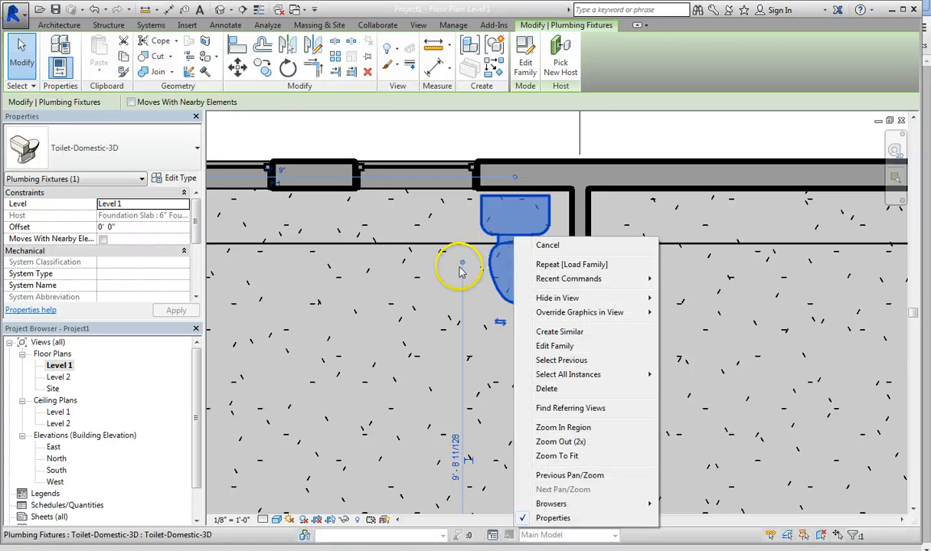
pyautogui.press('Escape')
# Step: Rotate the toilet 90° clockwise about its center so the tank faces the room's right-hand partition, and nudge it slightly left from the wall
pyautogui.click(287, 68)
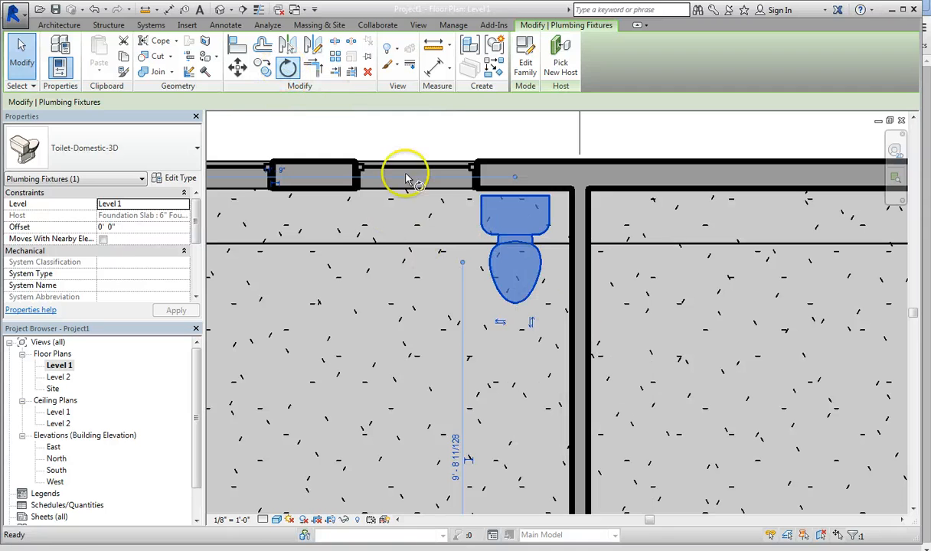
pyautogui.click(516, 216)
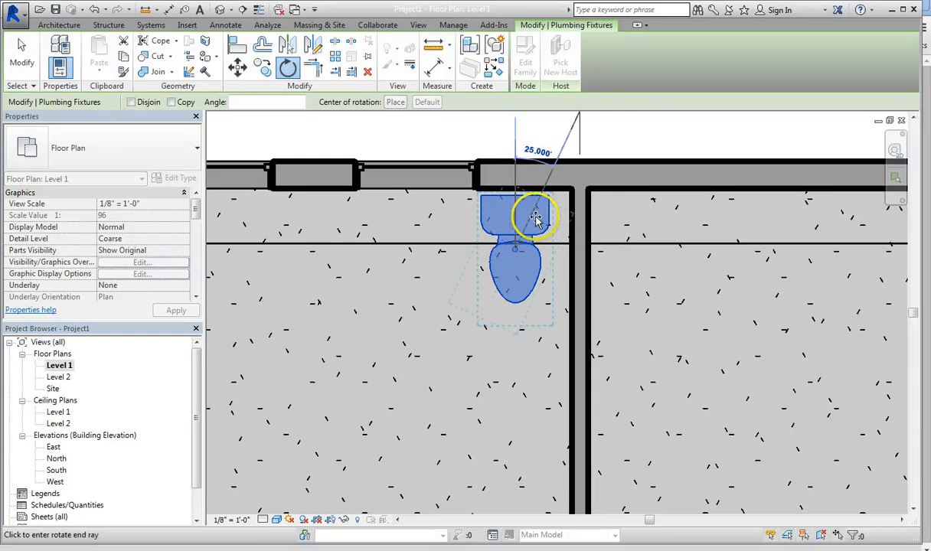
pyautogui.click(559, 250)
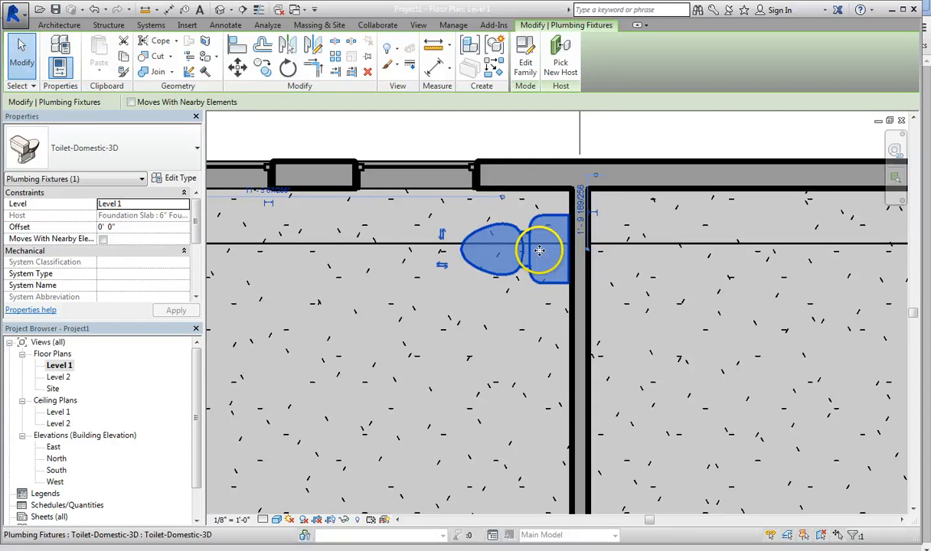
pyautogui.press('Left')
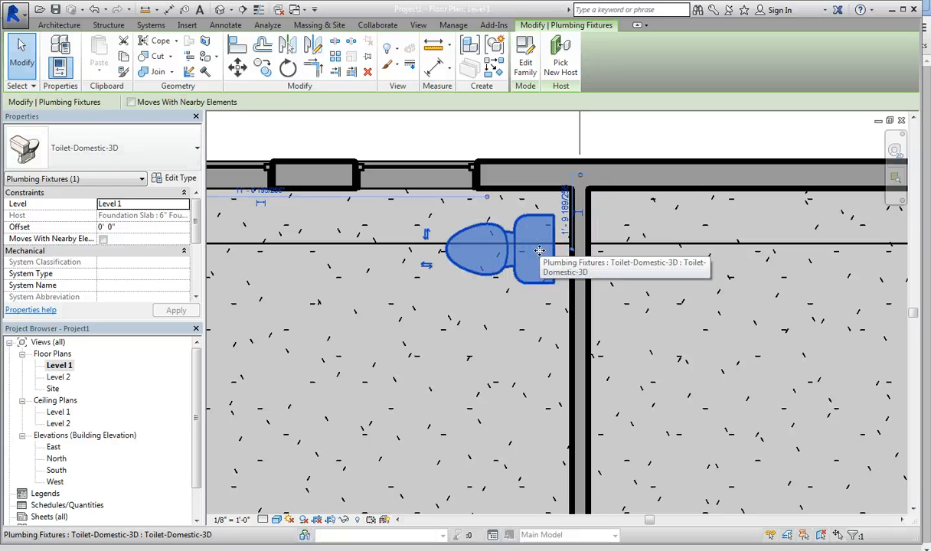
pyautogui.scroll(-4, 494, 268)
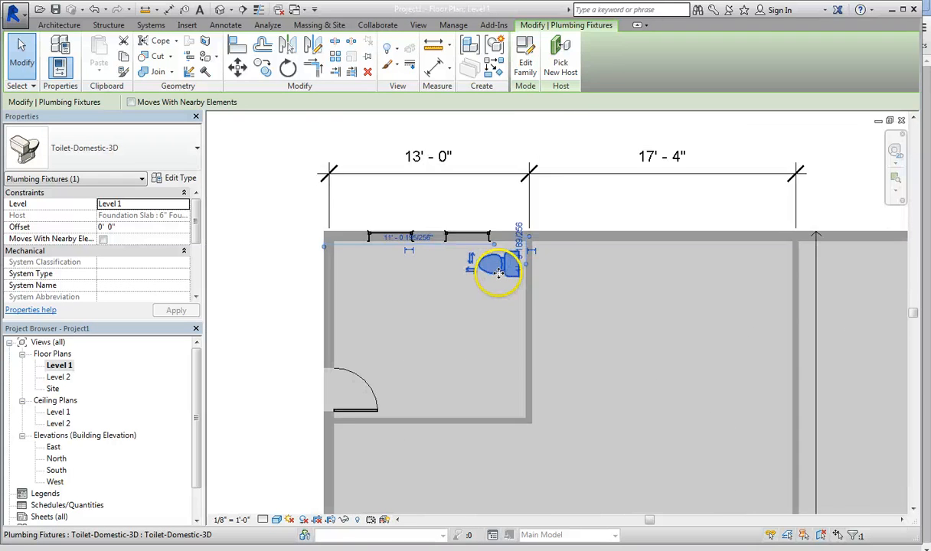
pyautogui.scroll(-1, 499, 273)
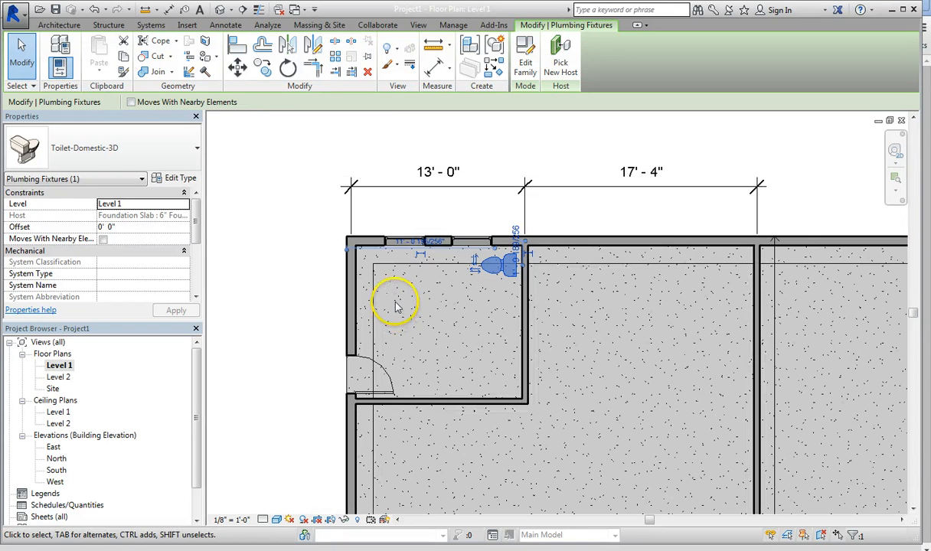